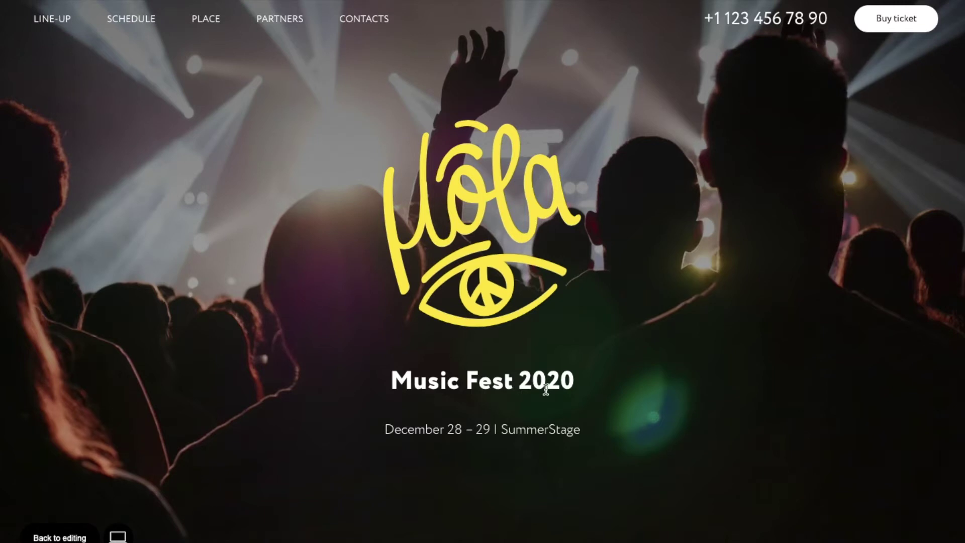
Return to the editor and insert a Google Map block from the Other category below Location
{"action": "scroll", "coordinate": [547, 388], "scroll_direction": "down", "scroll_amount": 6}
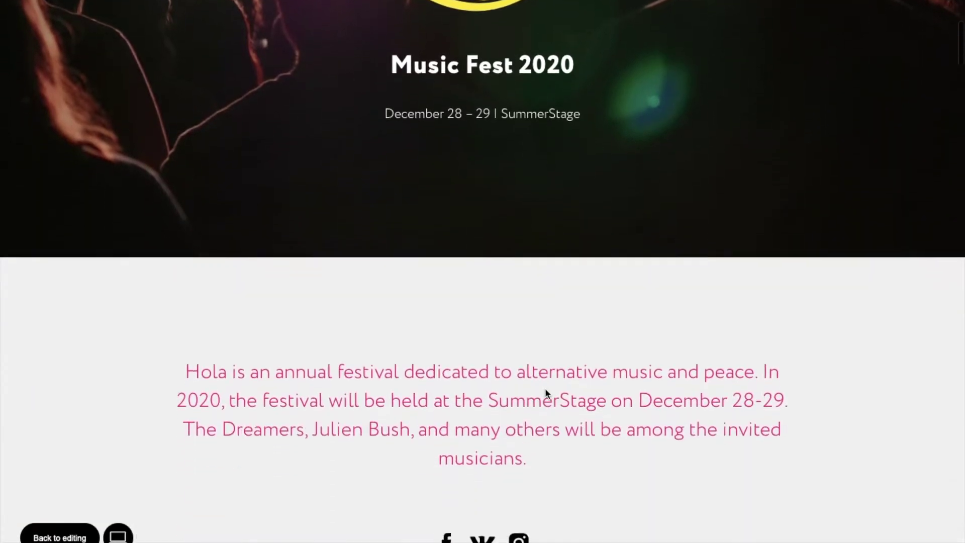
{"action": "scroll", "coordinate": [546, 393], "scroll_direction": "down", "scroll_amount": 9}
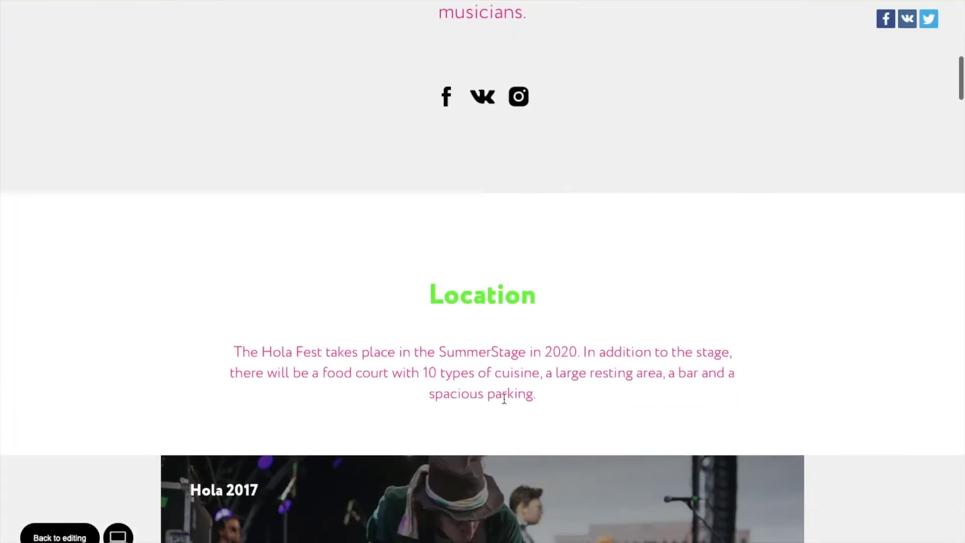
{"action": "left_click", "coordinate": [74, 536]}
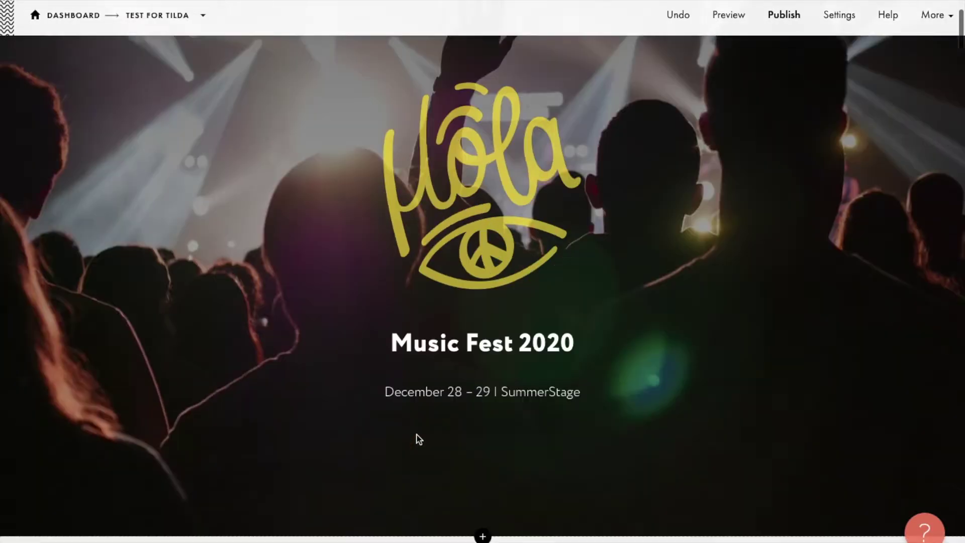
{"action": "scroll", "coordinate": [419, 439], "scroll_direction": "down", "scroll_amount": 15}
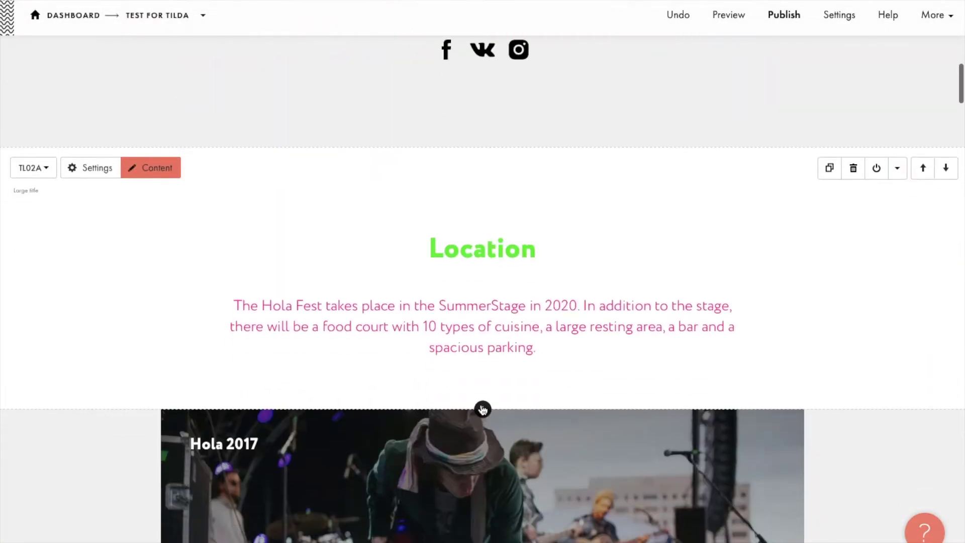
{"action": "left_click", "coordinate": [483, 410]}
{"action": "scroll", "coordinate": [119, 427], "scroll_direction": "down", "scroll_amount": 5}
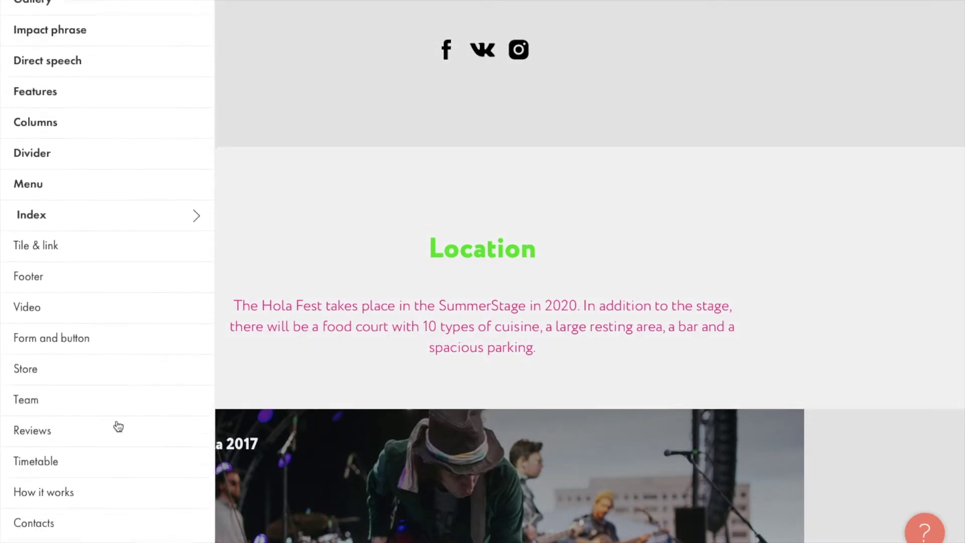
{"action": "scroll", "coordinate": [119, 426], "scroll_direction": "down", "scroll_amount": 5}
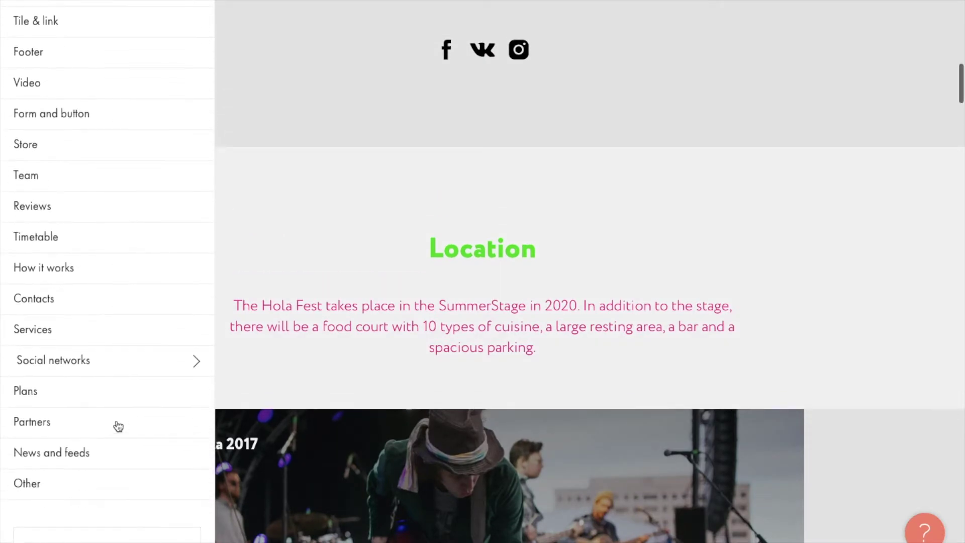
{"action": "left_click", "coordinate": [119, 493]}
{"action": "scroll", "coordinate": [282, 364], "scroll_direction": "down", "scroll_amount": 5}
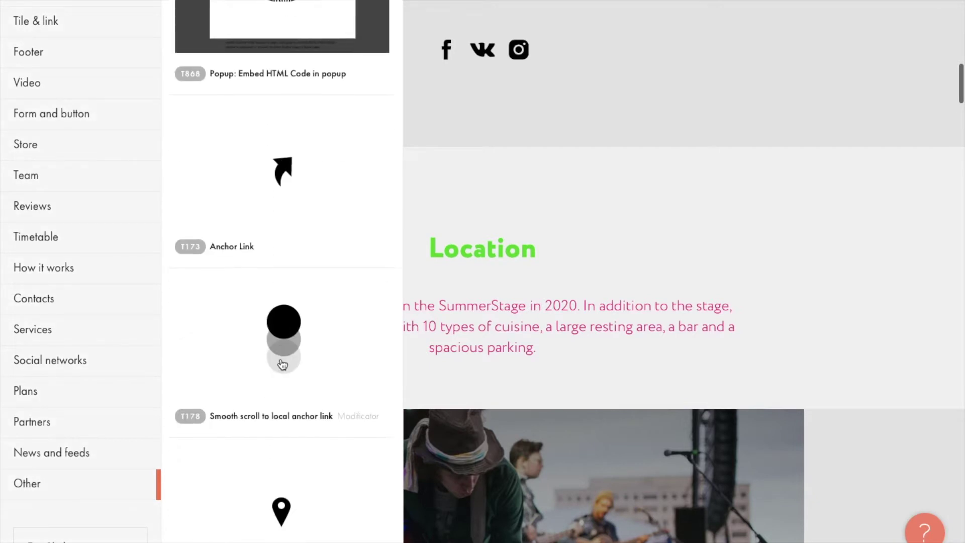
{"action": "scroll", "coordinate": [282, 363], "scroll_direction": "down", "scroll_amount": 5}
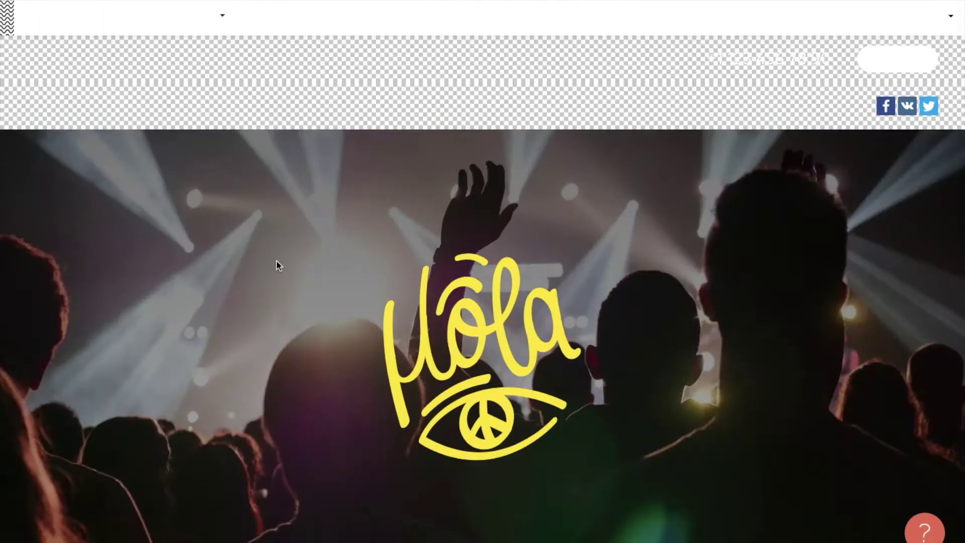
{"action": "scroll", "coordinate": [395, 333], "scroll_direction": "down", "scroll_amount": 8}
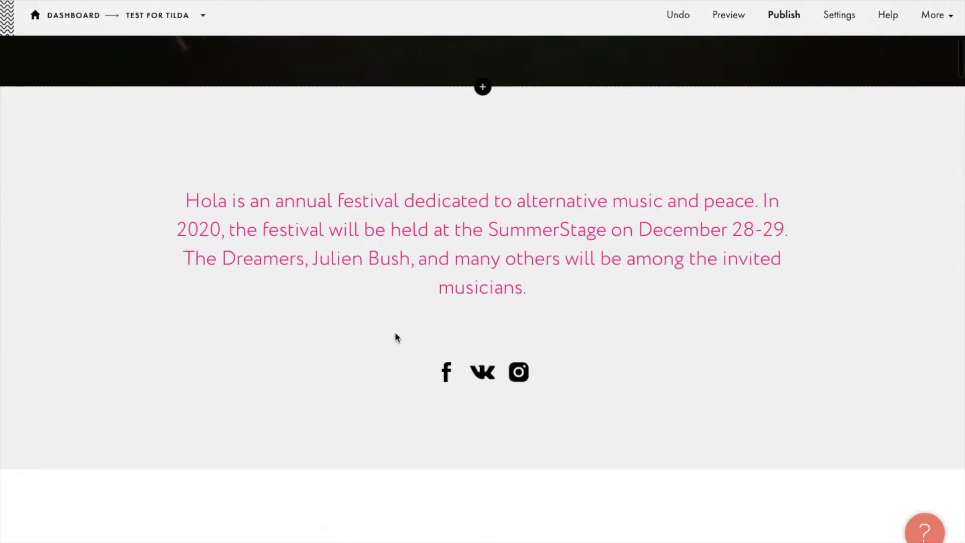
{"action": "scroll", "coordinate": [396, 333], "scroll_direction": "down", "scroll_amount": 13}
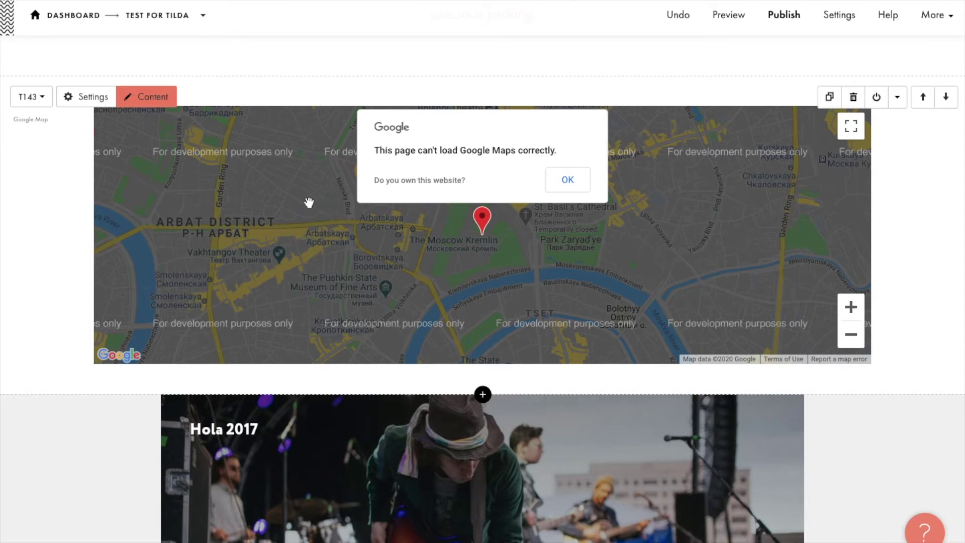
Paste the Google Maps API key into the map block's MAP API KEY field and save
{"action": "left_click", "coordinate": [152, 100]}
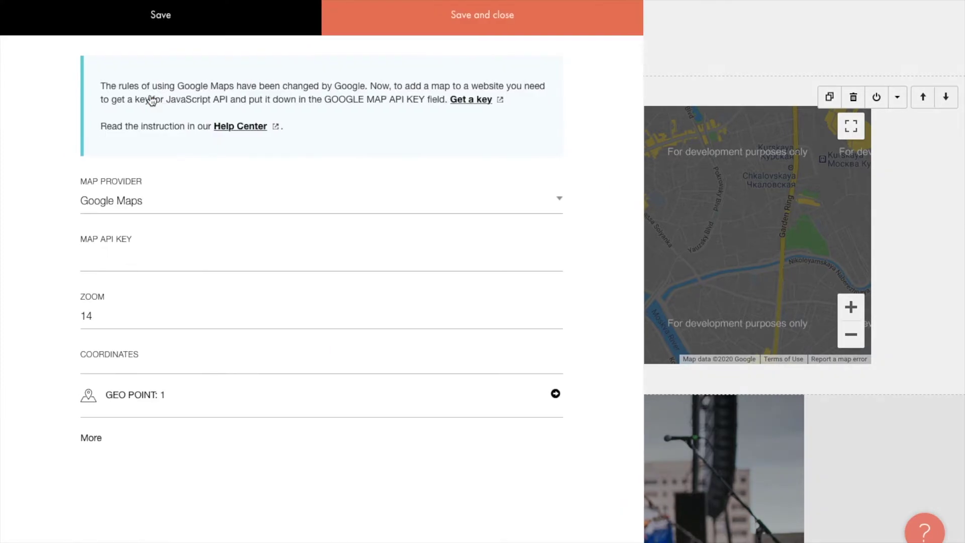
{"action": "left_click", "coordinate": [276, 252]}
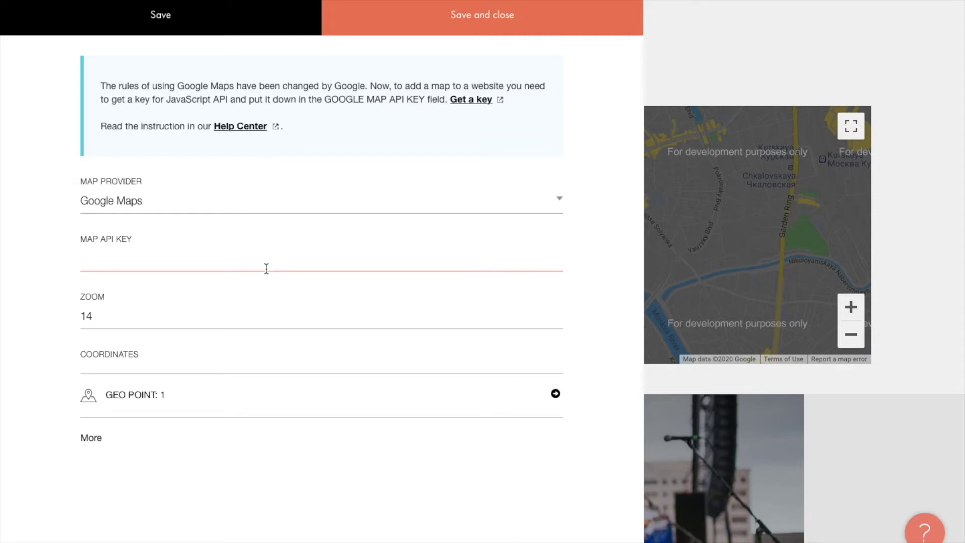
{"action": "key", "text": "ctrl+v"}
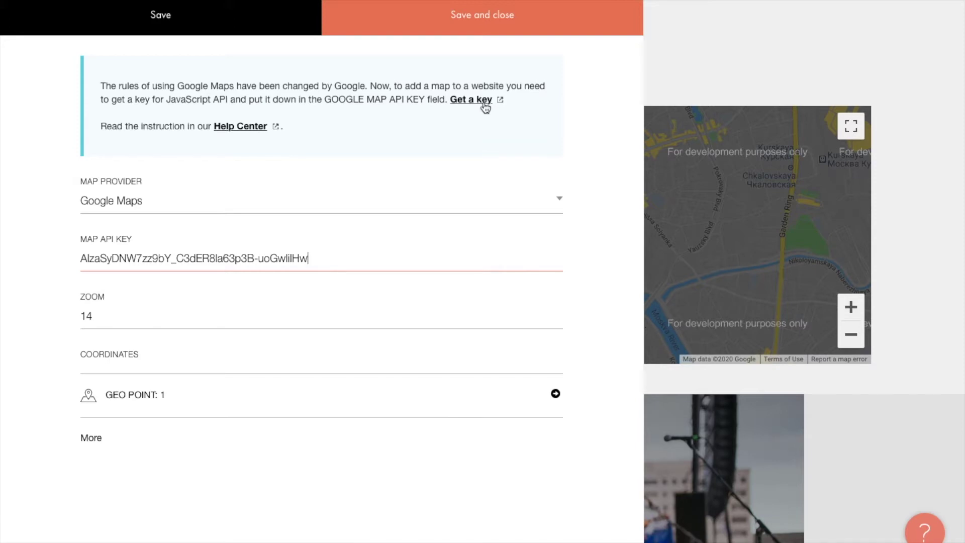
{"action": "left_click", "coordinate": [461, 26]}
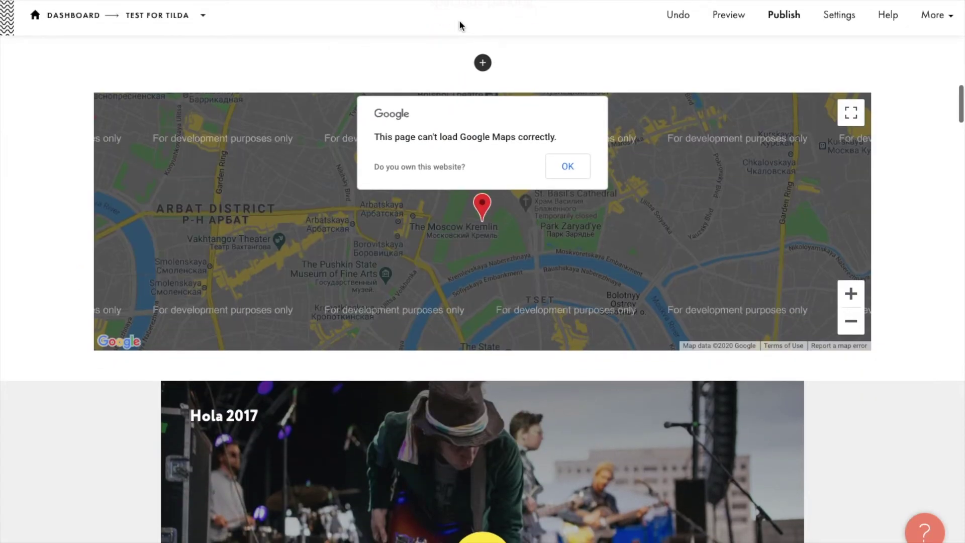
Dismiss the Google Maps error and change the map ZOOM from 14 to 16
{"action": "left_click", "coordinate": [574, 173]}
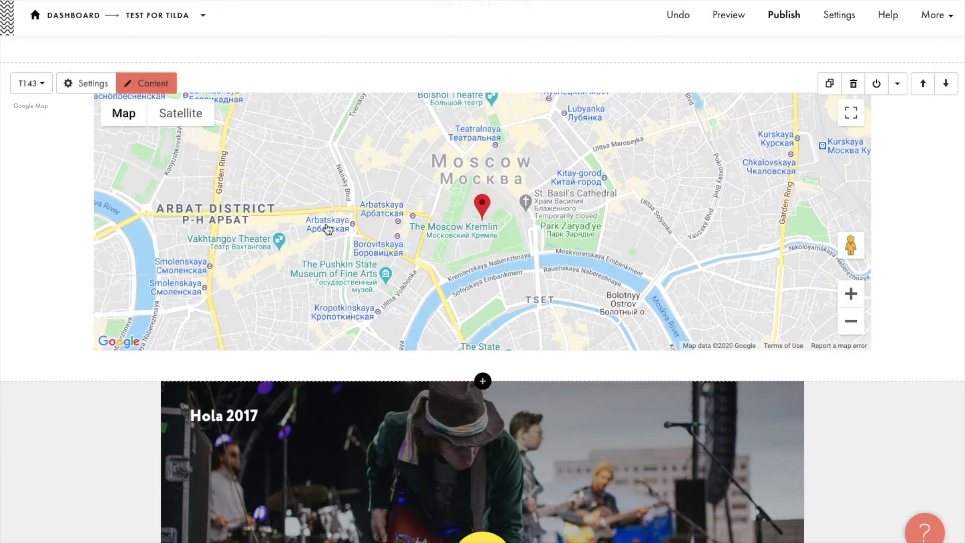
{"action": "left_click", "coordinate": [146, 83]}
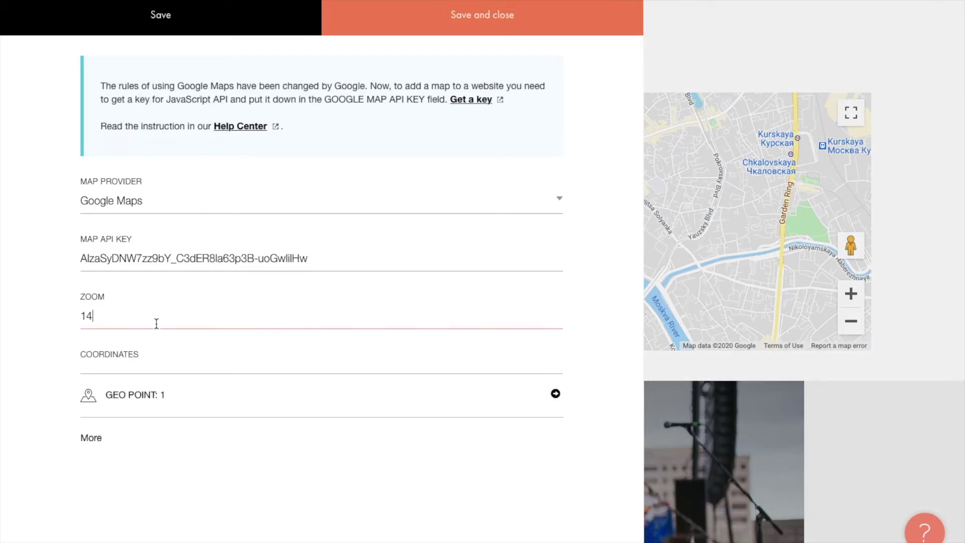
{"action": "key", "text": "BackSpace"}
{"action": "type", "text": "6"}
{"action": "left_click", "coordinate": [397, 26]}
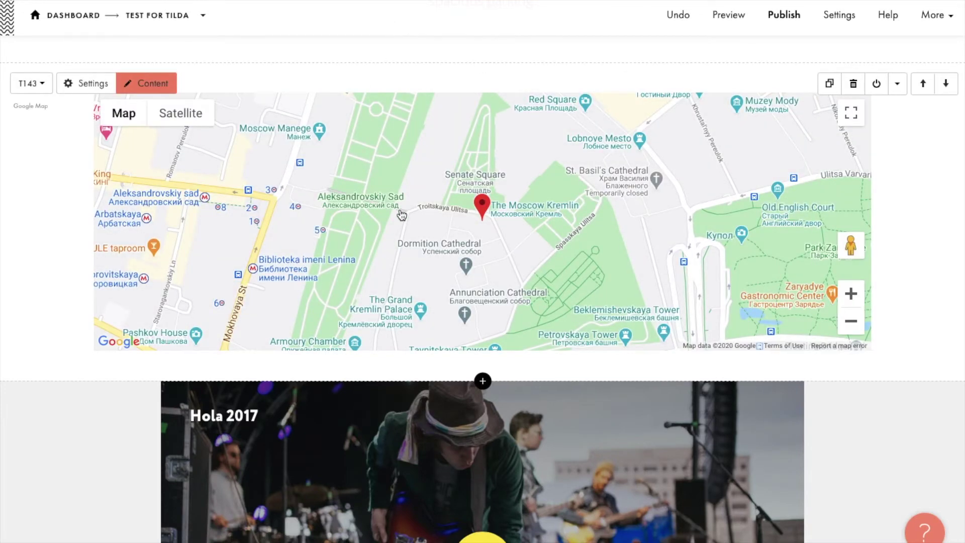
{"action": "left_click", "coordinate": [160, 92]}
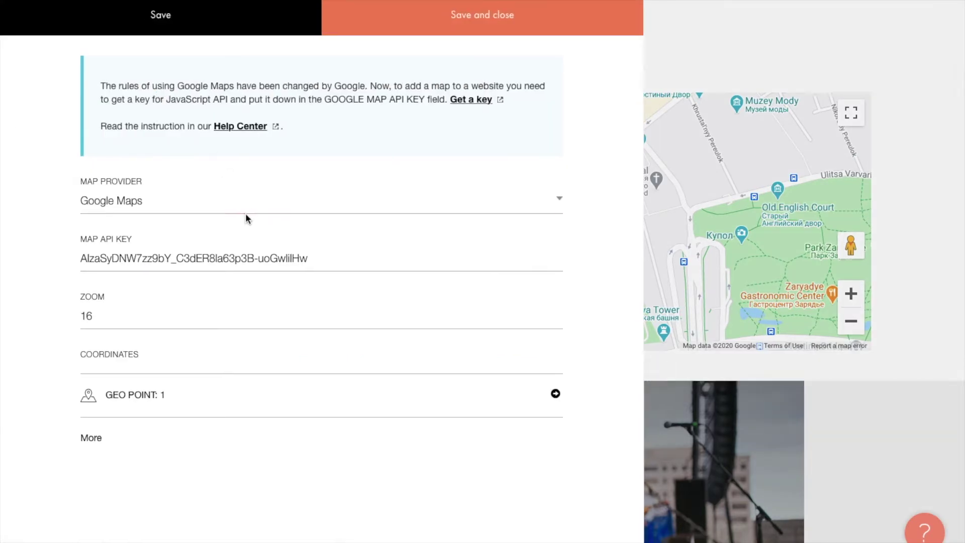
Rename the map marker title from Moscow to SummerStage
{"action": "left_click", "coordinate": [556, 394]}
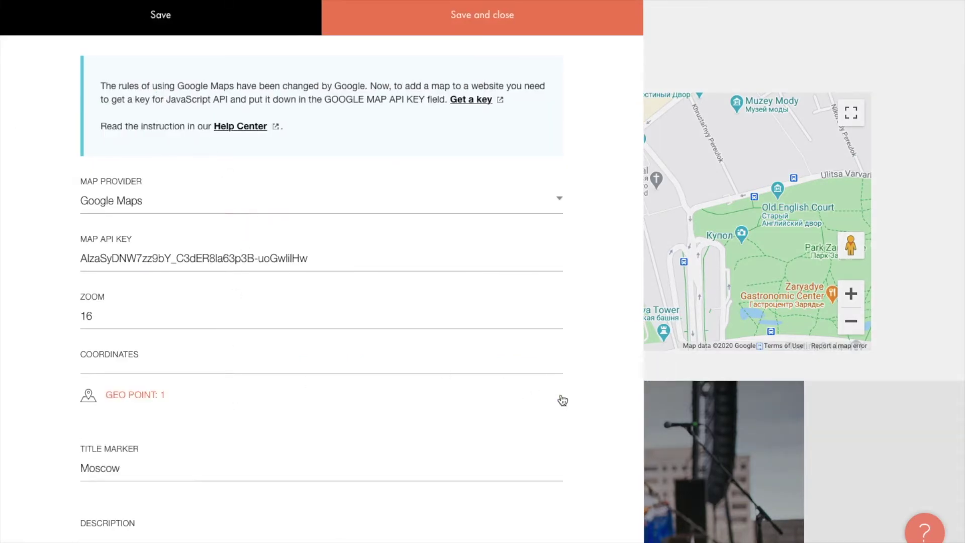
{"action": "scroll", "coordinate": [558, 397], "scroll_direction": "down", "scroll_amount": 5}
{"action": "left_click", "coordinate": [321, 209]}
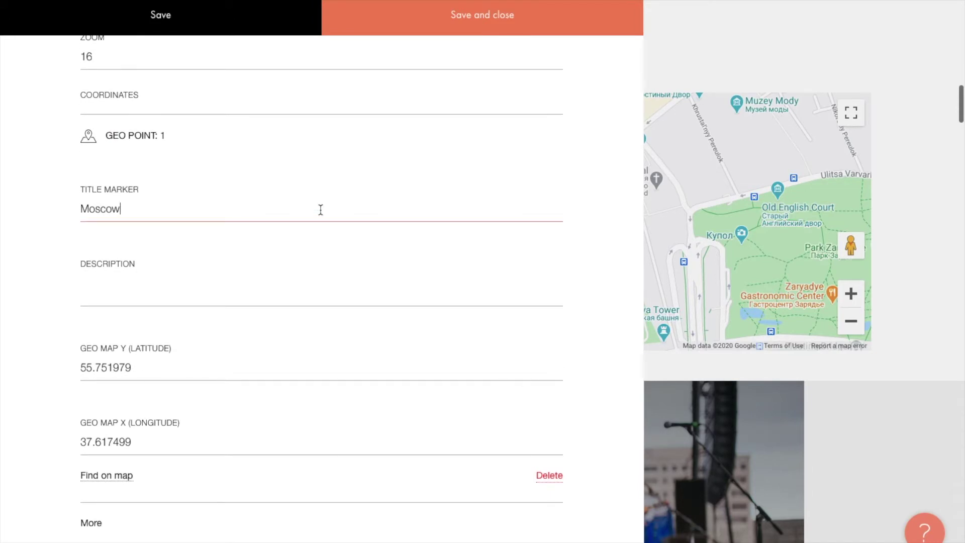
{"action": "key", "text": "BackSpace"}
{"action": "key", "text": "BackSpace"}
{"action": "key", "text": "BackSpace"}
{"action": "key", "text": "BackSpace"}
{"action": "key", "text": "BackSpace"}
{"action": "key", "text": "BackSpace"}
{"action": "type", "text": "SummerStage"}
{"action": "scroll", "coordinate": [338, 223], "scroll_direction": "down", "scroll_amount": 1}
{"action": "left_click", "coordinate": [338, 224]}
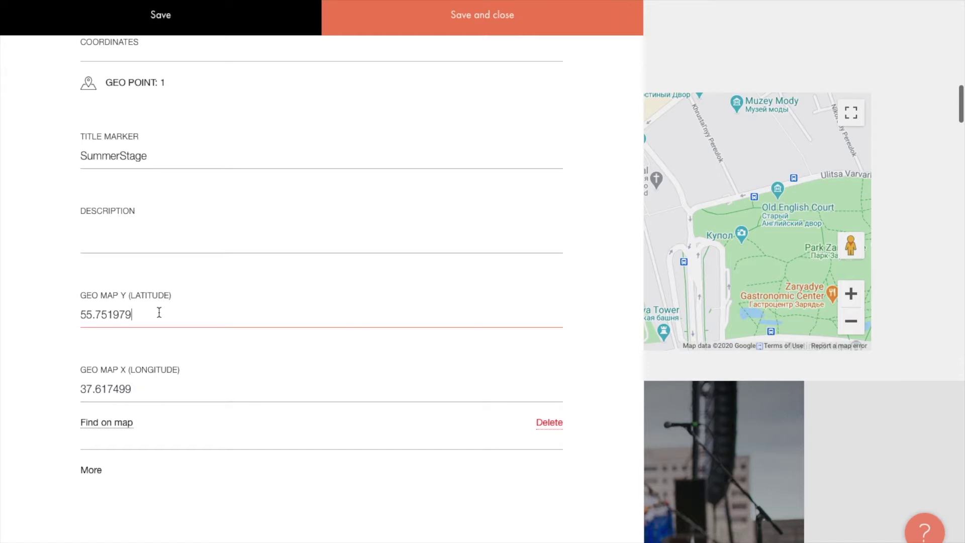
Set the marker coordinates to latitude 40.772457 and longitude -73.969736, then save
{"action": "left_click", "coordinate": [151, 386]}
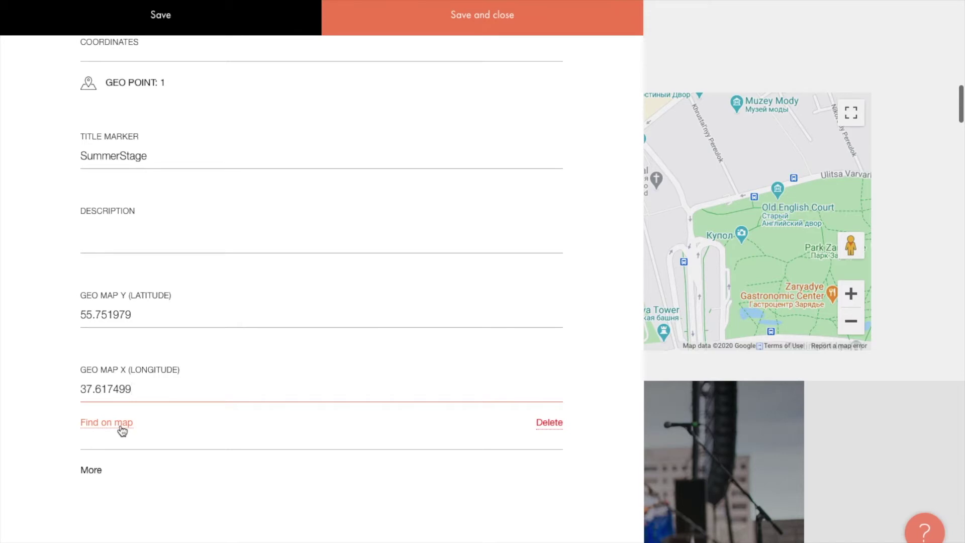
{"action": "left_click", "coordinate": [143, 315]}
{"action": "left_click_drag", "start_coordinate": [144, 315], "coordinate": [78, 314]}
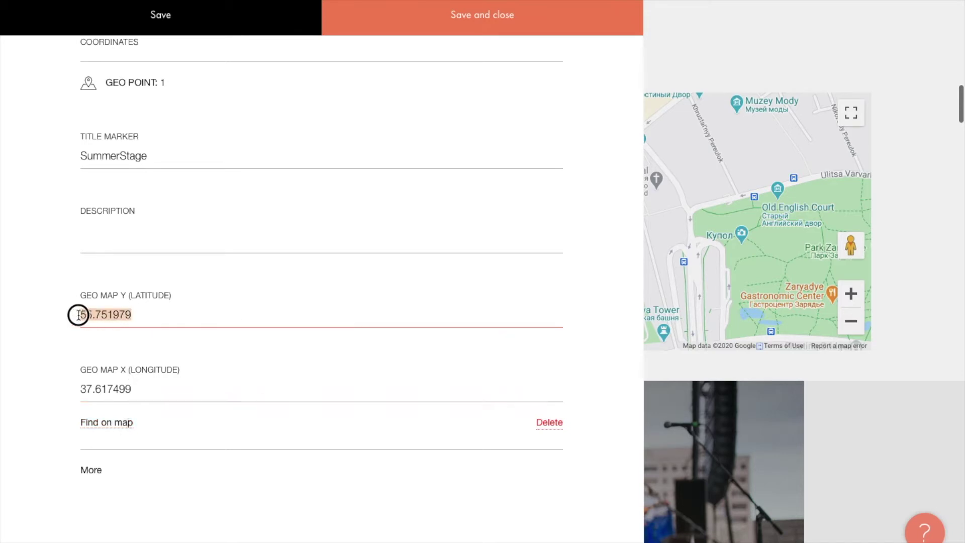
{"action": "type", "text": "40.772457 -73.969736"}
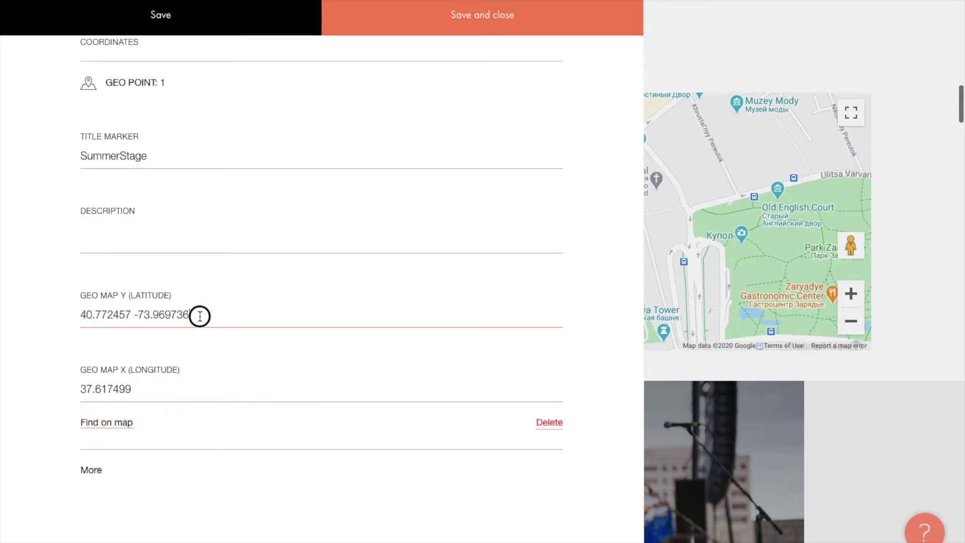
{"action": "left_click_drag", "start_coordinate": [198, 315], "coordinate": [134, 315]}
{"action": "key", "text": "ctrl+c"}
{"action": "key", "text": "BackSpace"}
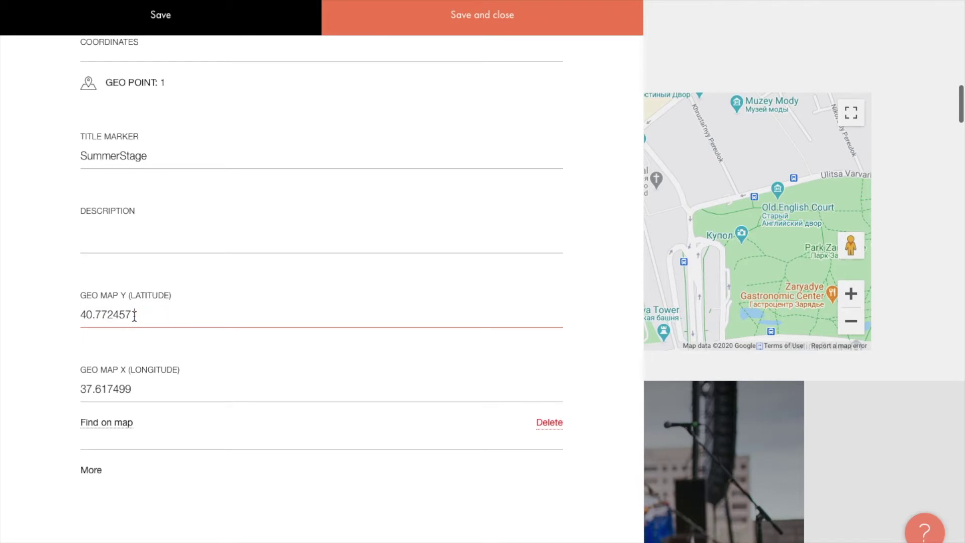
{"action": "double_click", "coordinate": [138, 389]}
{"action": "key", "text": "ctrl+v"}
{"action": "left_click", "coordinate": [458, 14]}
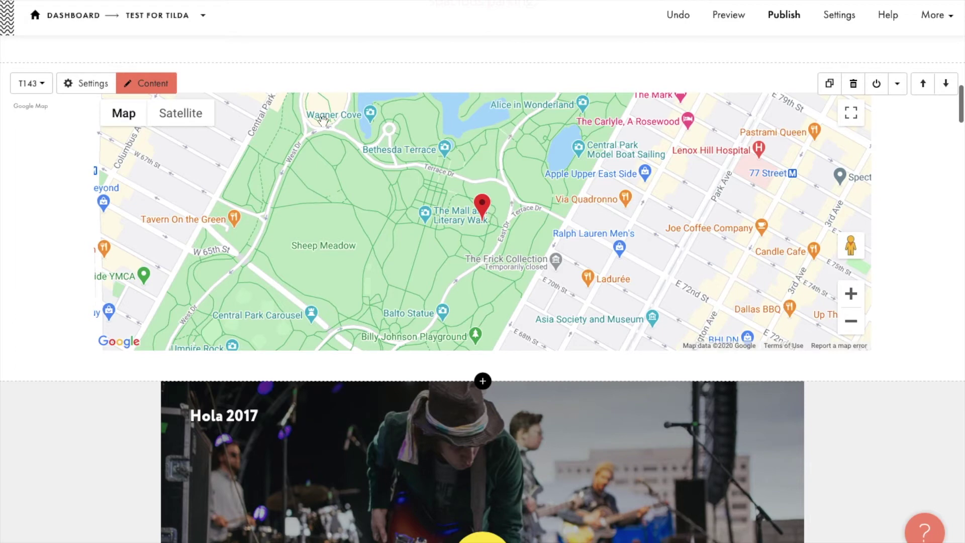
Reopen the map content settings, add a second geo point, and close the editor
{"action": "left_click", "coordinate": [167, 84]}
{"action": "left_click", "coordinate": [91, 440]}
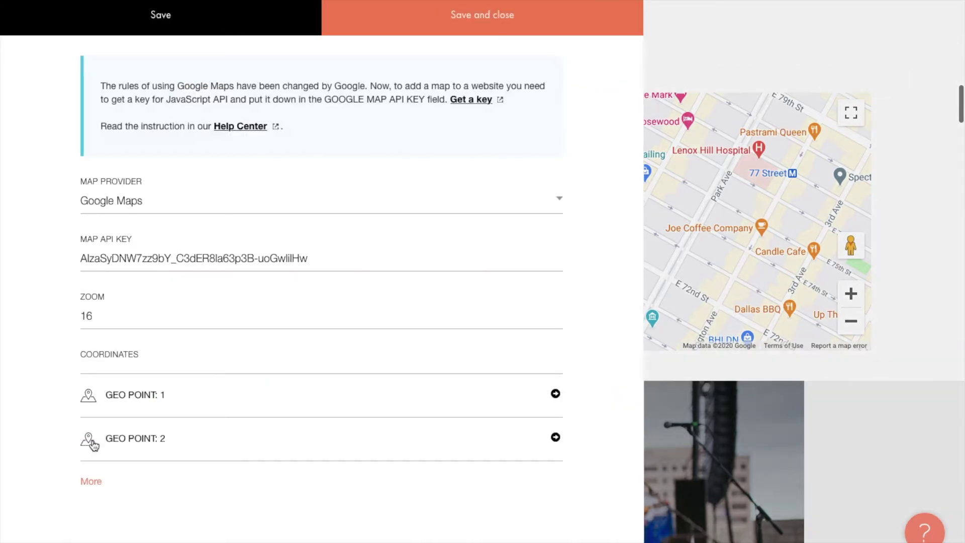
{"action": "key", "text": "Escape"}
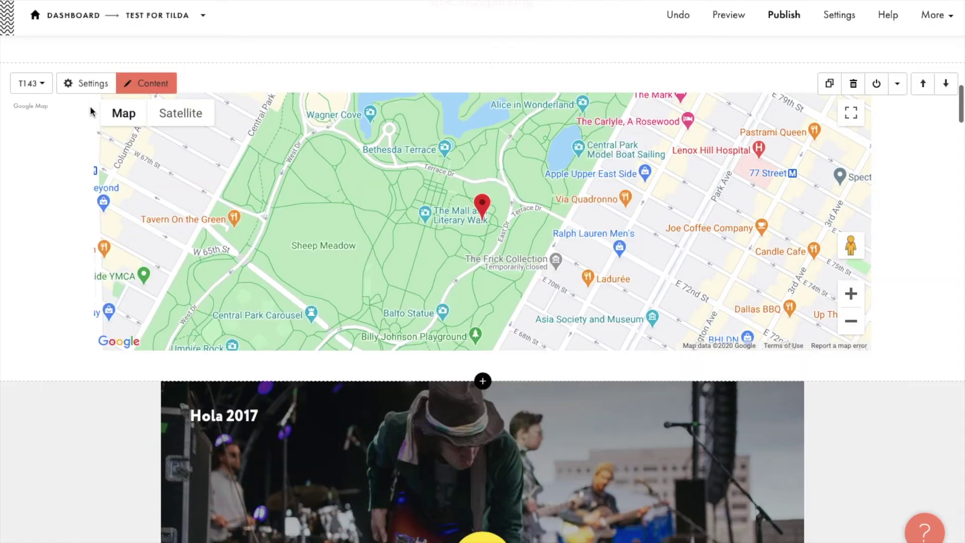
Set the map block width to 10 columns and its height to 485px
{"action": "left_click", "coordinate": [81, 83]}
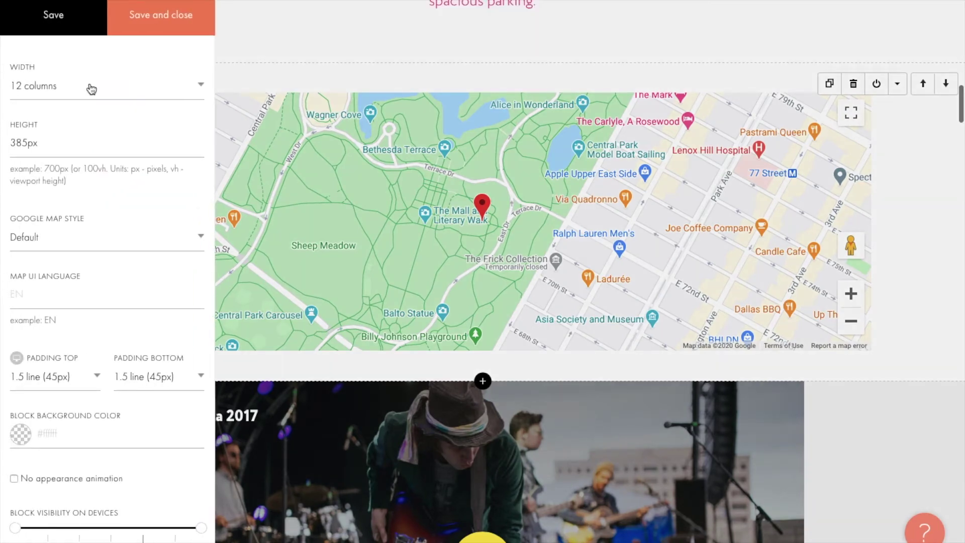
{"action": "left_click", "coordinate": [83, 95]}
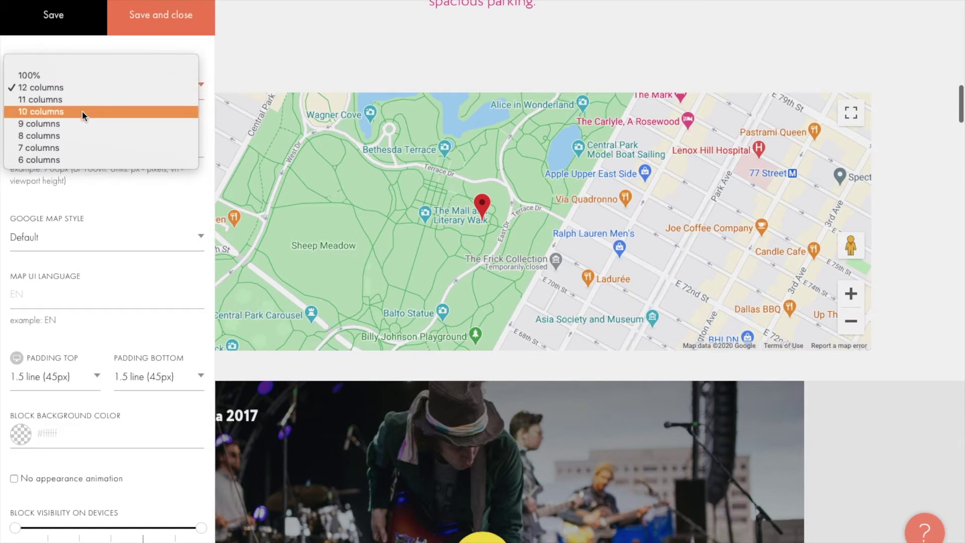
{"action": "left_click", "coordinate": [83, 110]}
{"action": "left_click_drag", "start_coordinate": [29, 143], "coordinate": [5, 143]}
{"action": "type", "text": "485"}
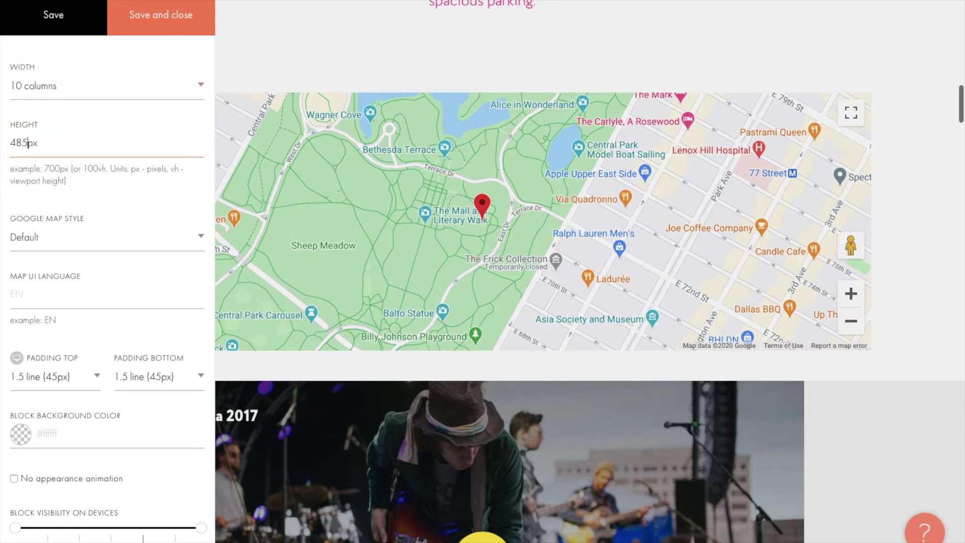
{"action": "left_click", "coordinate": [129, 25]}
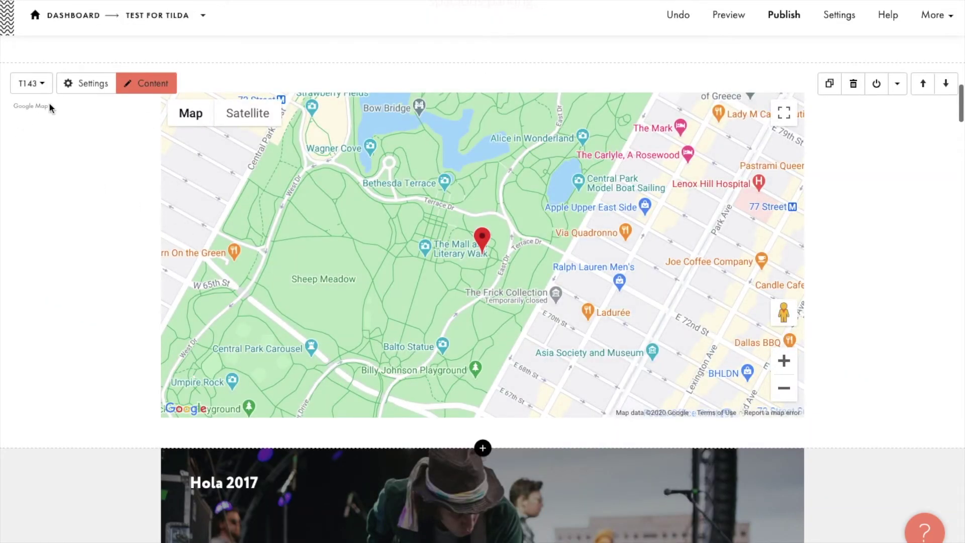
{"action": "left_click", "coordinate": [87, 83]}
Apply the B&W Light Google Map style and enter EN as the map UI language
{"action": "left_click", "coordinate": [76, 237]}
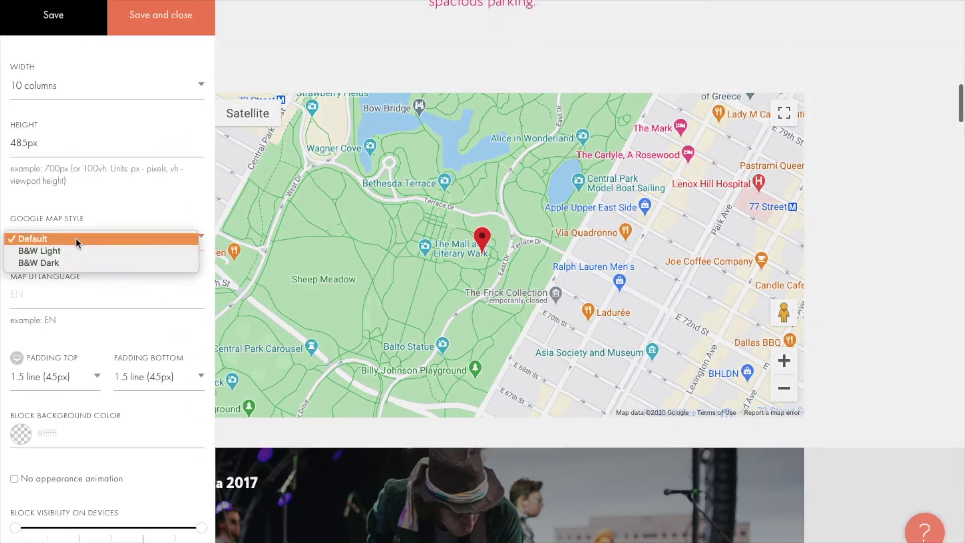
{"action": "left_click", "coordinate": [77, 250]}
{"action": "left_click", "coordinate": [161, 23]}
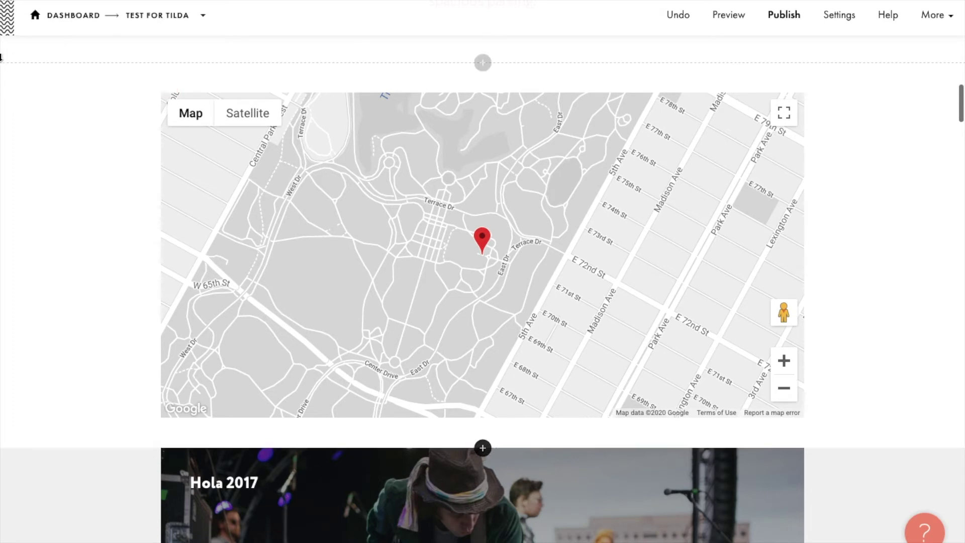
{"action": "left_click", "coordinate": [76, 84]}
{"action": "left_click", "coordinate": [59, 297]}
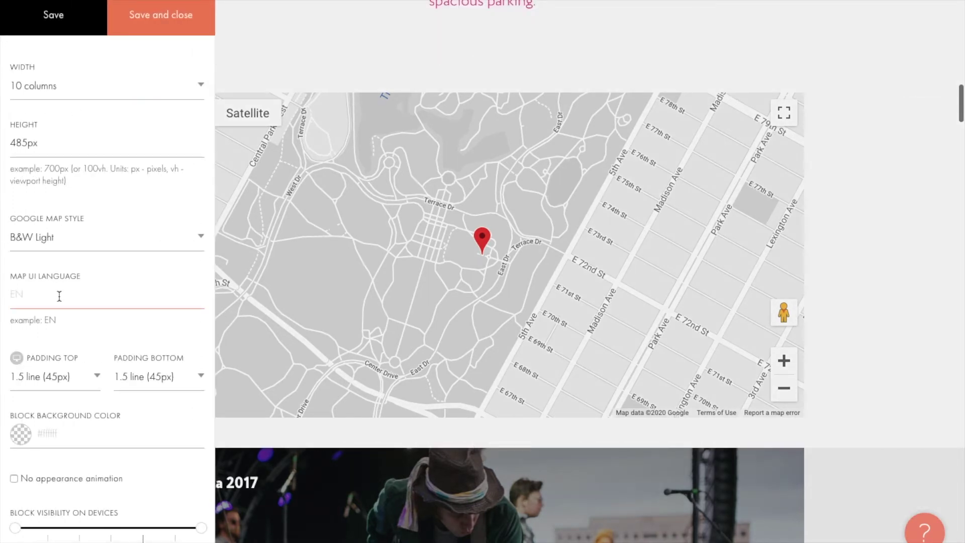
{"action": "type", "text": "EN"}
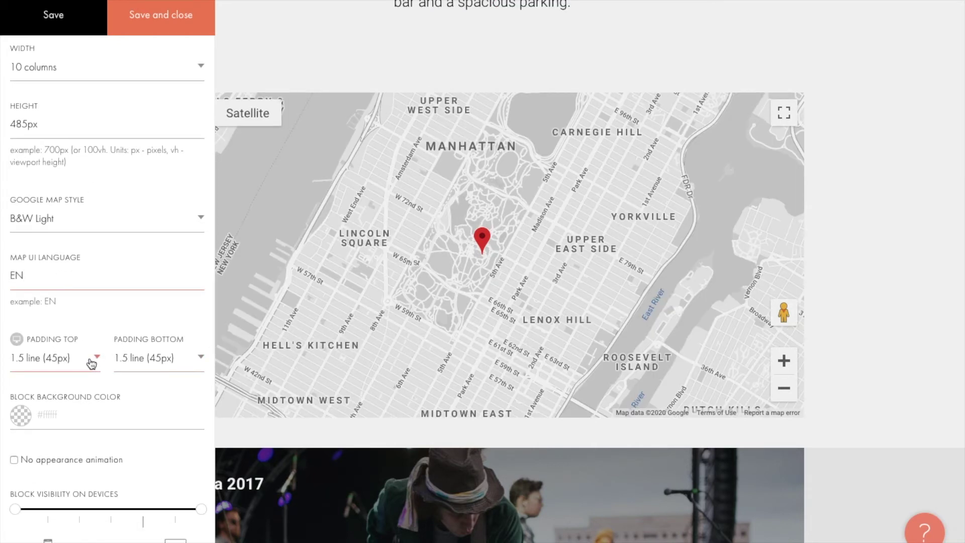
Set both top and bottom padding of the map block to 2 line (60px)
{"action": "left_click", "coordinate": [92, 363]}
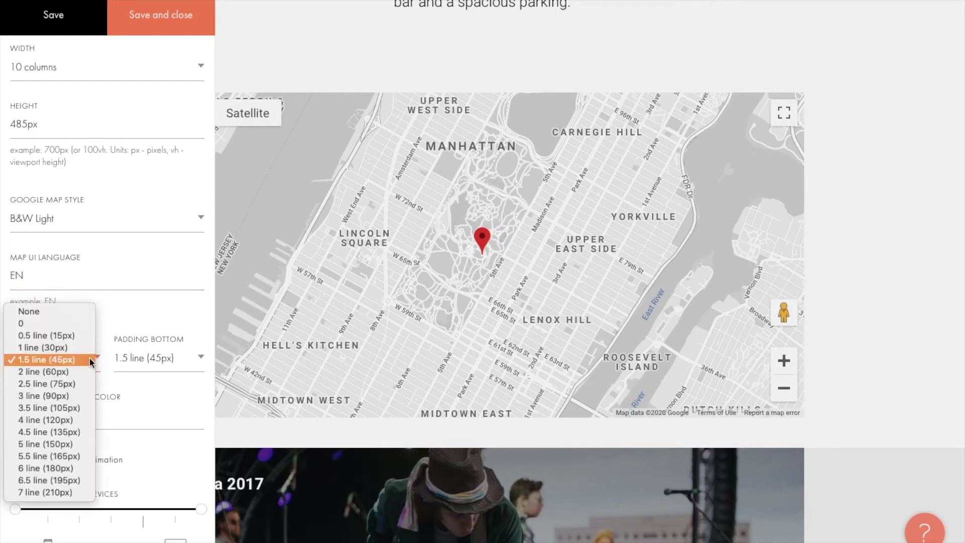
{"action": "left_click", "coordinate": [83, 370]}
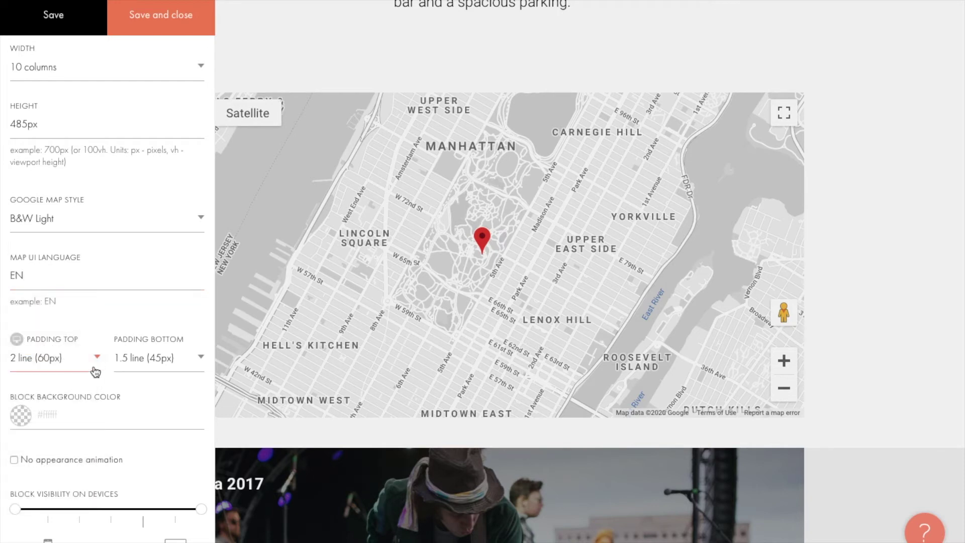
{"action": "left_click", "coordinate": [141, 358]}
{"action": "left_click", "coordinate": [140, 371]}
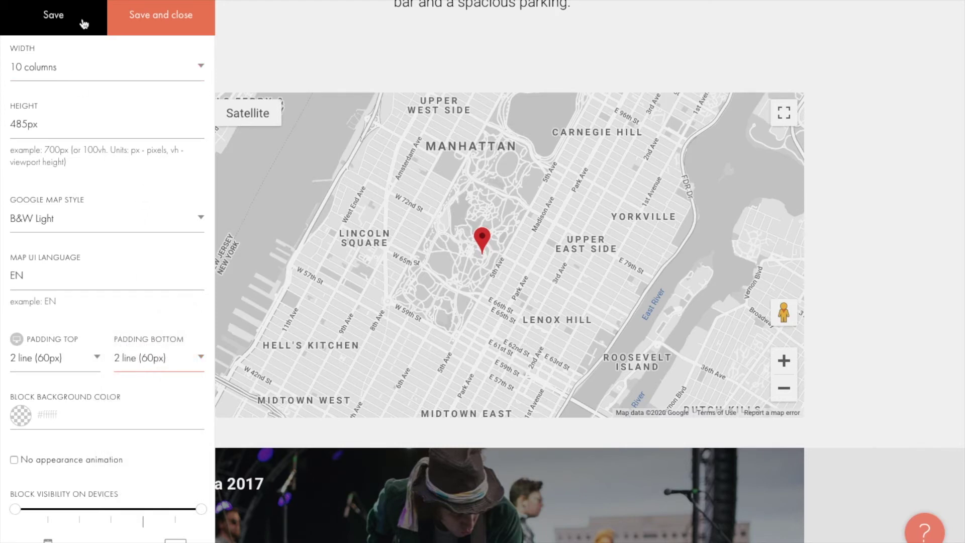
{"action": "left_click", "coordinate": [82, 19]}
Try a red block background, then clear it to keep the background transparent and save
{"action": "scroll", "coordinate": [122, 220], "scroll_direction": "down", "scroll_amount": 2}
{"action": "left_click", "coordinate": [29, 323]}
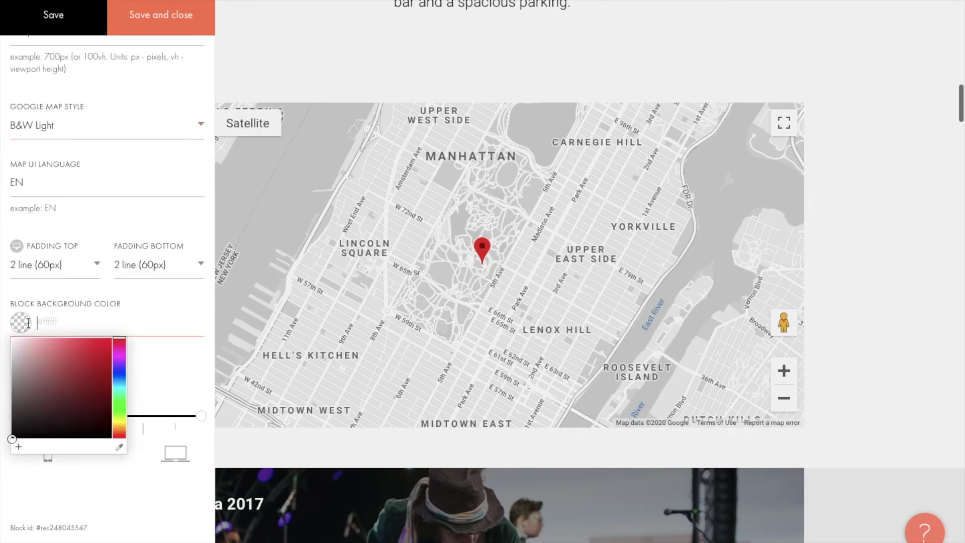
{"action": "left_click", "coordinate": [89, 346]}
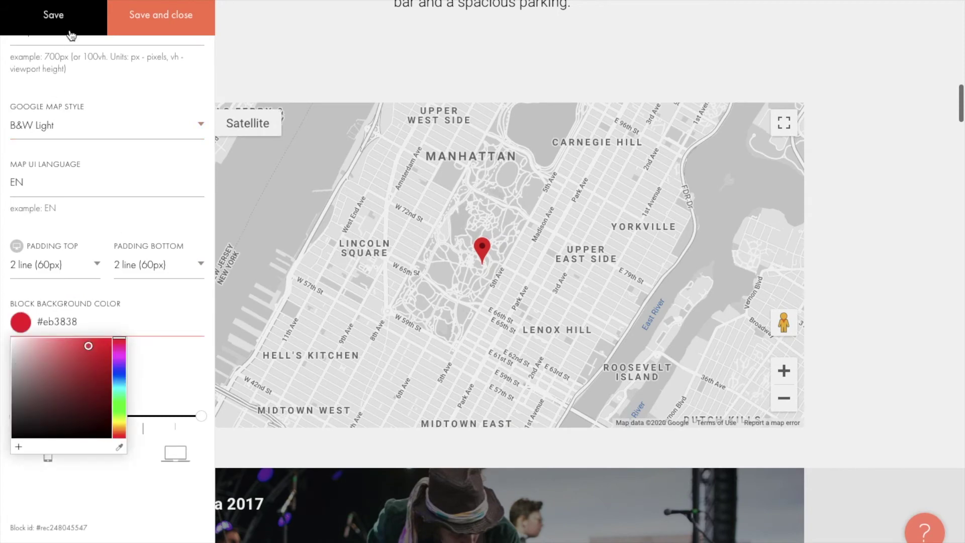
{"action": "left_click", "coordinate": [72, 33]}
{"action": "left_click", "coordinate": [35, 308]}
{"action": "key", "text": "ctrl+a"}
{"action": "key", "text": "BackSpace"}
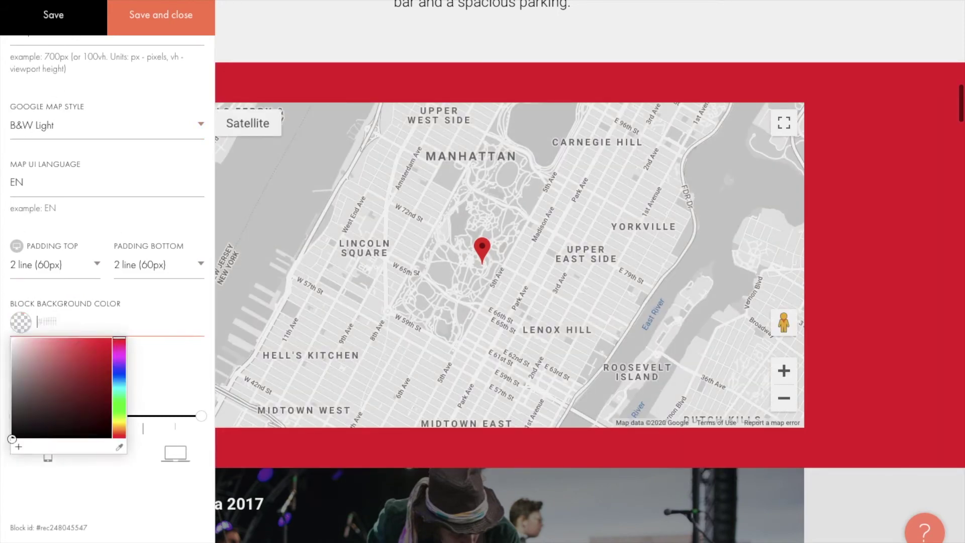
{"action": "left_click", "coordinate": [57, 16]}
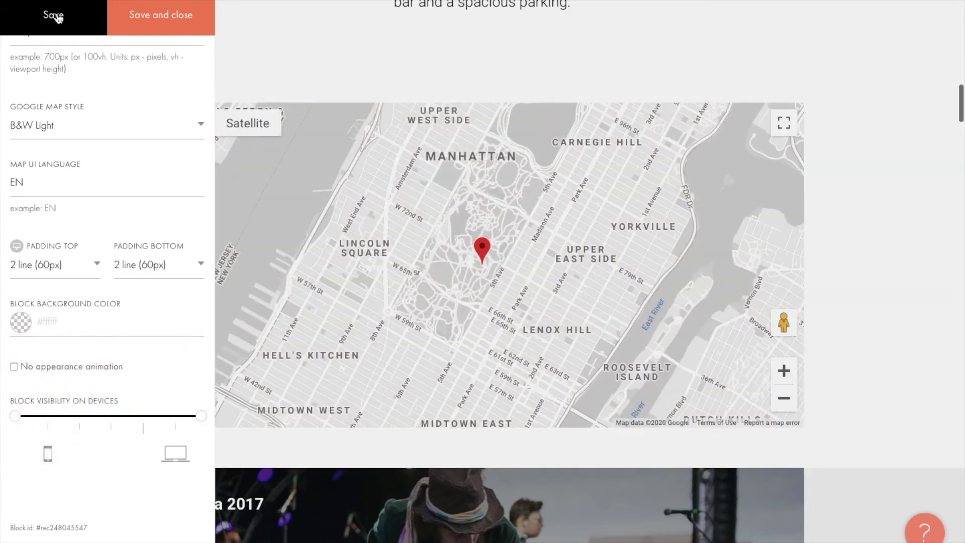
{"action": "left_click", "coordinate": [142, 18]}
{"action": "scroll", "coordinate": [873, 280], "scroll_direction": "down", "scroll_amount": 2}
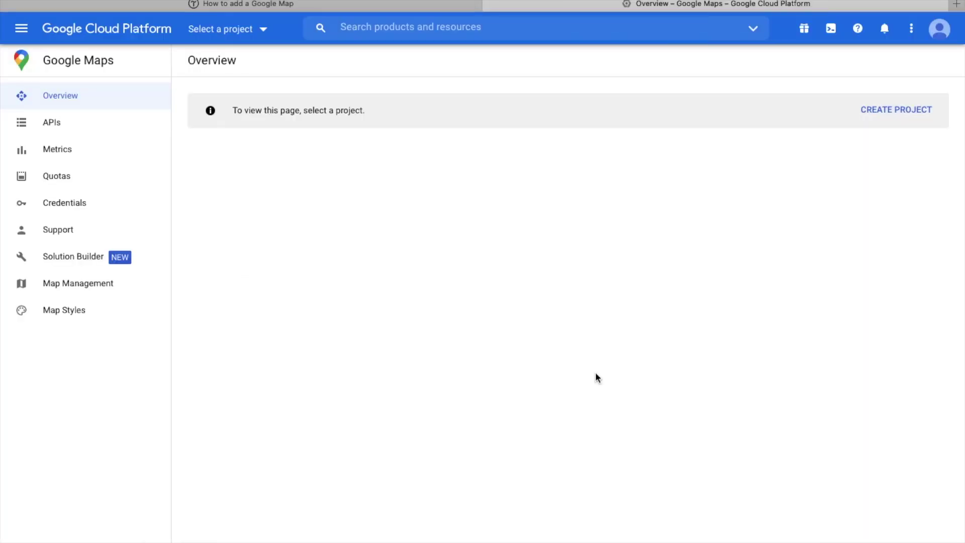
Start a new Google Cloud project and name it SummerStage
{"action": "left_click", "coordinate": [885, 118]}
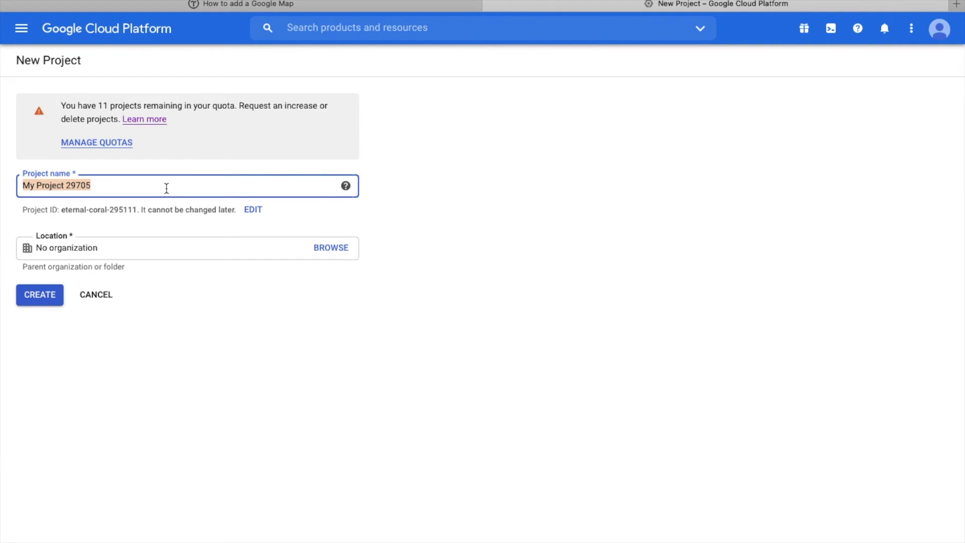
{"action": "key", "text": "BackSpace"}
{"action": "type", "text": "SummerStage"}
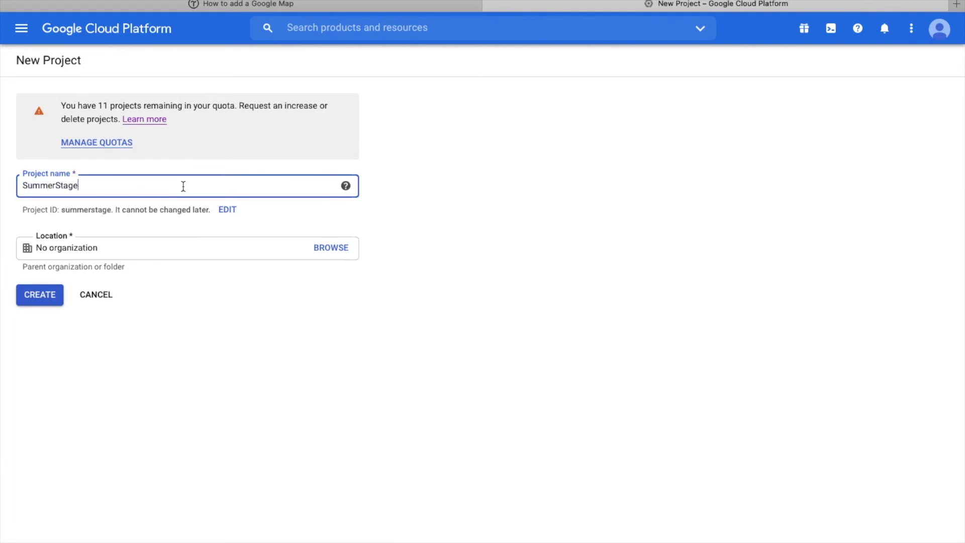
Create the SummerStage project, enable the Maps JavaScript API, and go to its Credentials
{"action": "left_click", "coordinate": [54, 300]}
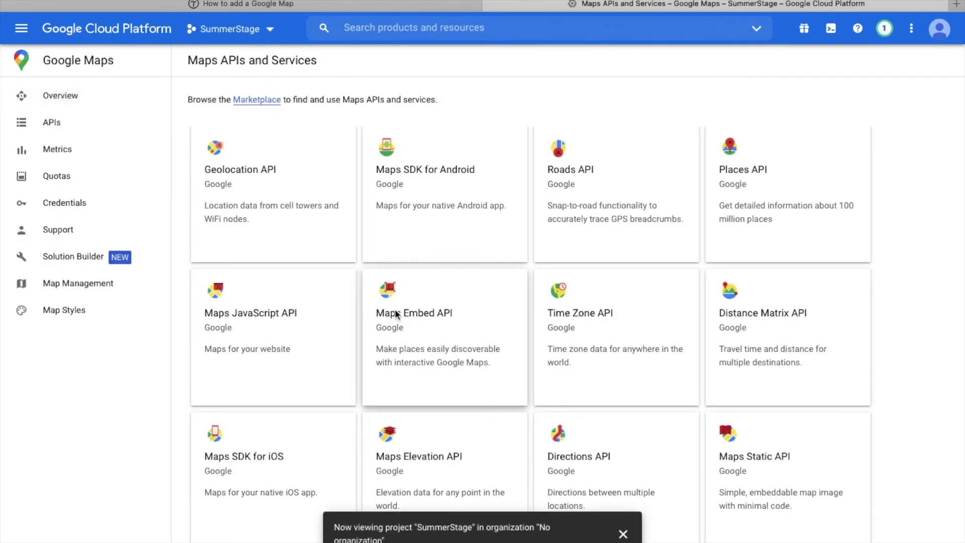
{"action": "scroll", "coordinate": [395, 309], "scroll_direction": "down", "scroll_amount": 1}
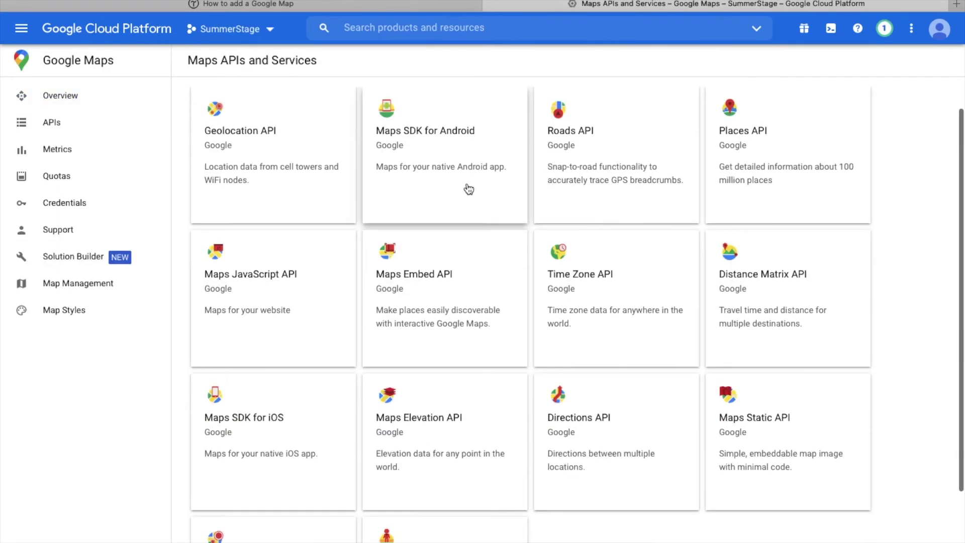
{"action": "left_click", "coordinate": [272, 284]}
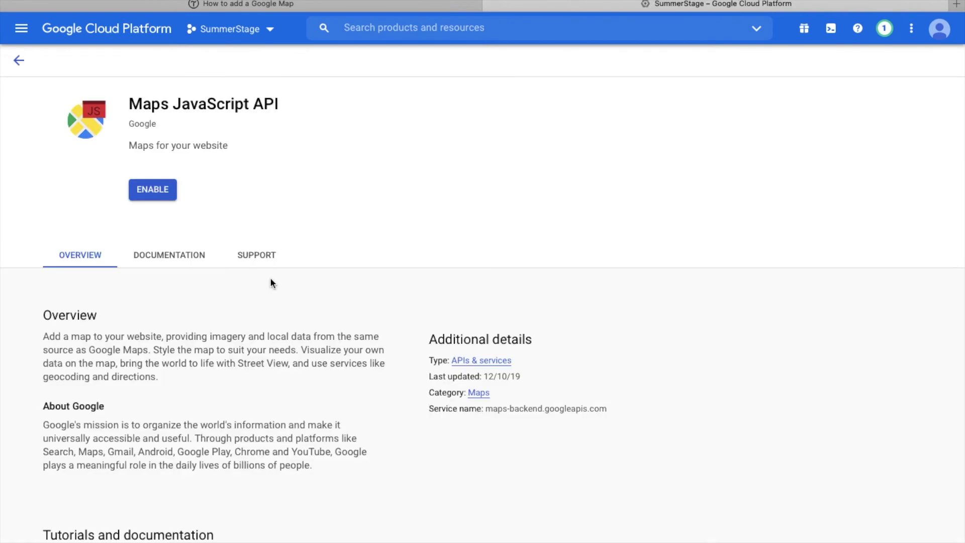
{"action": "left_click", "coordinate": [151, 189]}
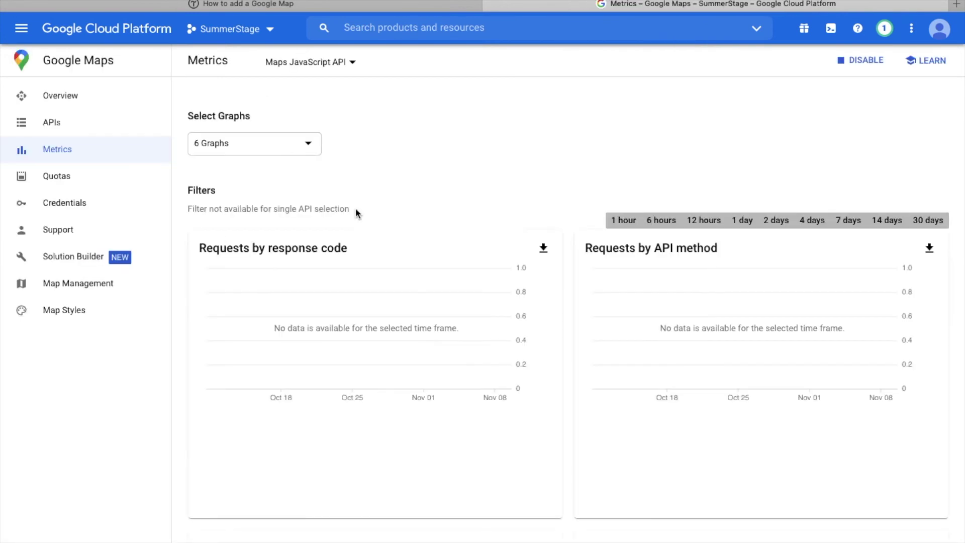
{"action": "left_click", "coordinate": [95, 204]}
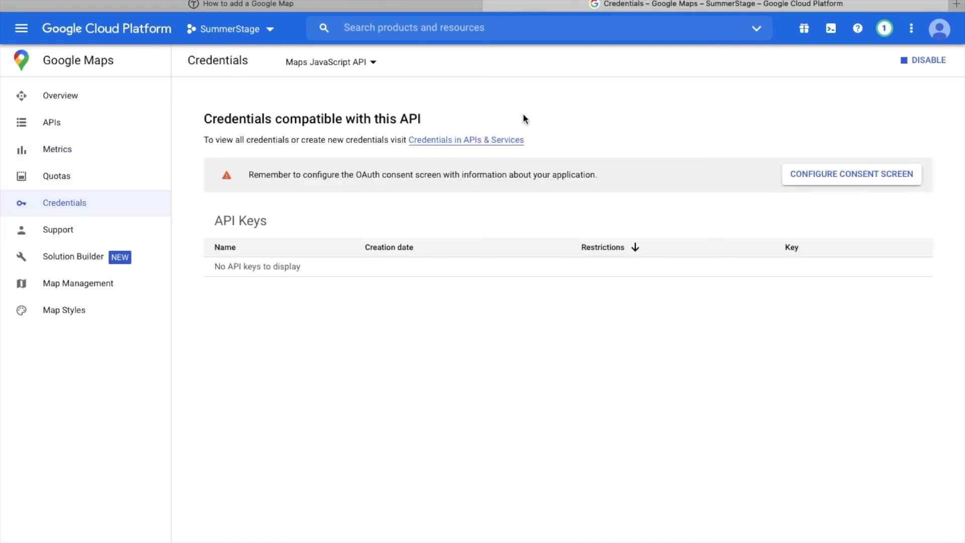
Create a new API key restricted to HTTP referrer summer-stage.tilda.ws
{"action": "left_click", "coordinate": [507, 145]}
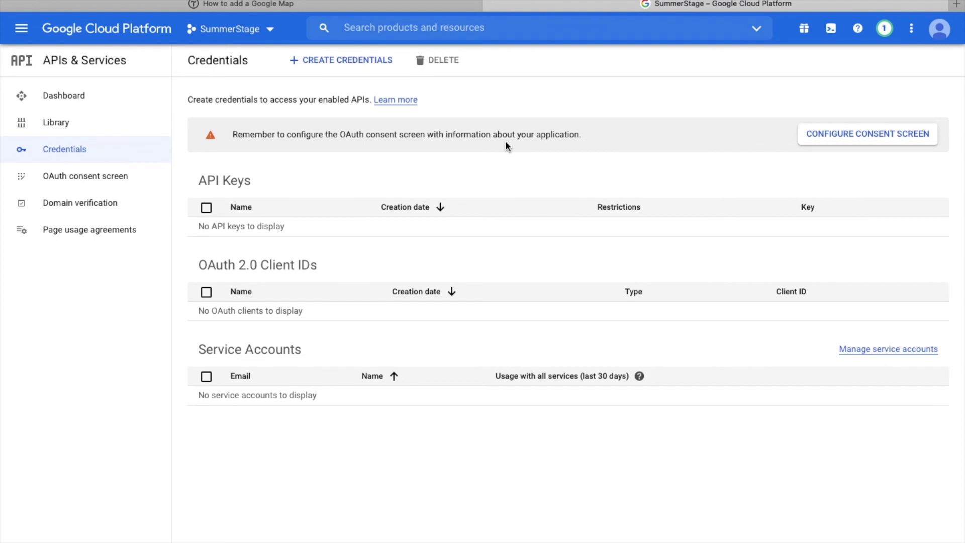
{"action": "left_click", "coordinate": [371, 67]}
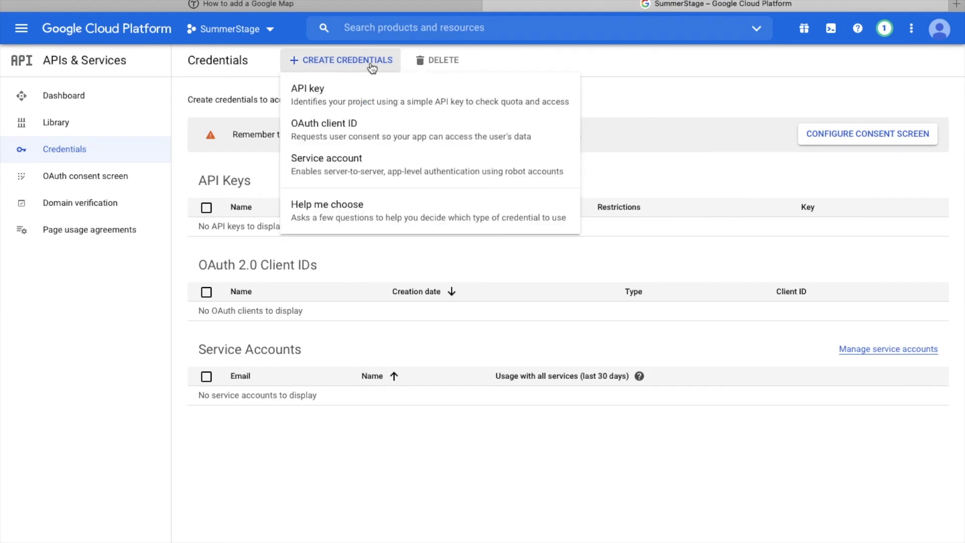
{"action": "left_click", "coordinate": [371, 91]}
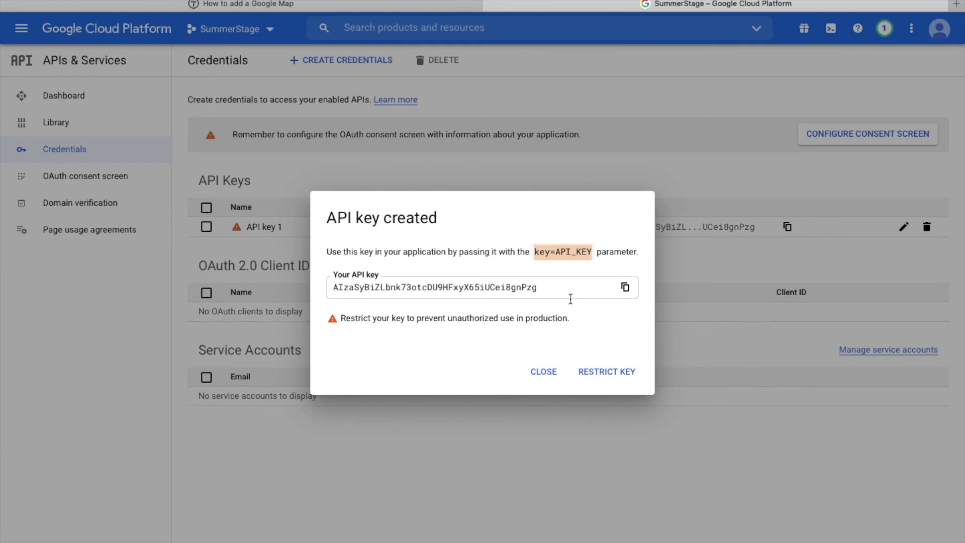
{"action": "left_click", "coordinate": [601, 371]}
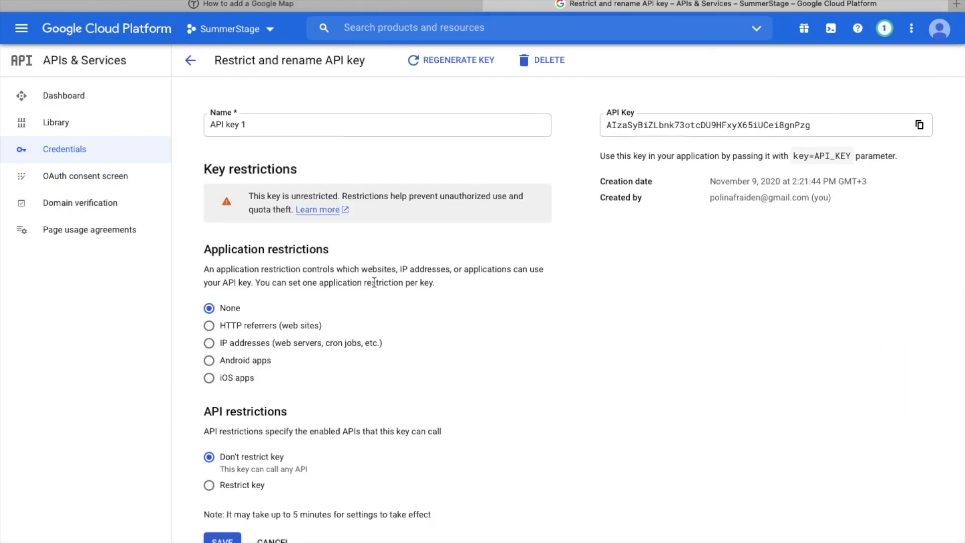
{"action": "left_click", "coordinate": [267, 330]}
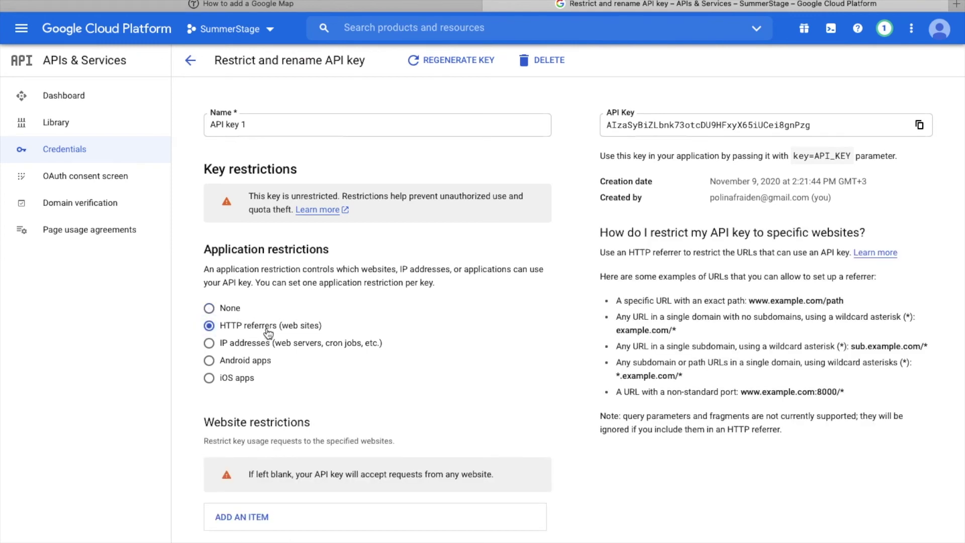
{"action": "scroll", "coordinate": [319, 353], "scroll_direction": "down", "scroll_amount": 4}
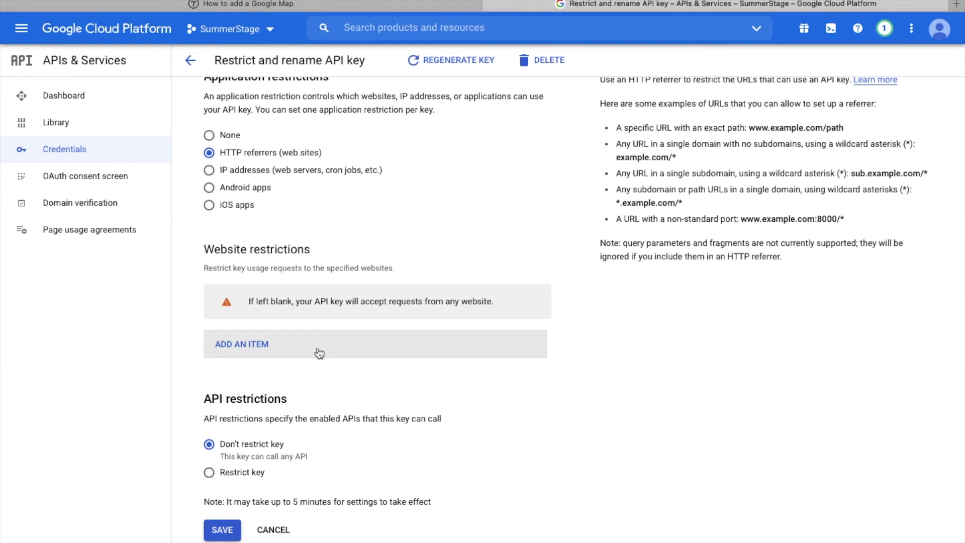
{"action": "left_click", "coordinate": [258, 351]}
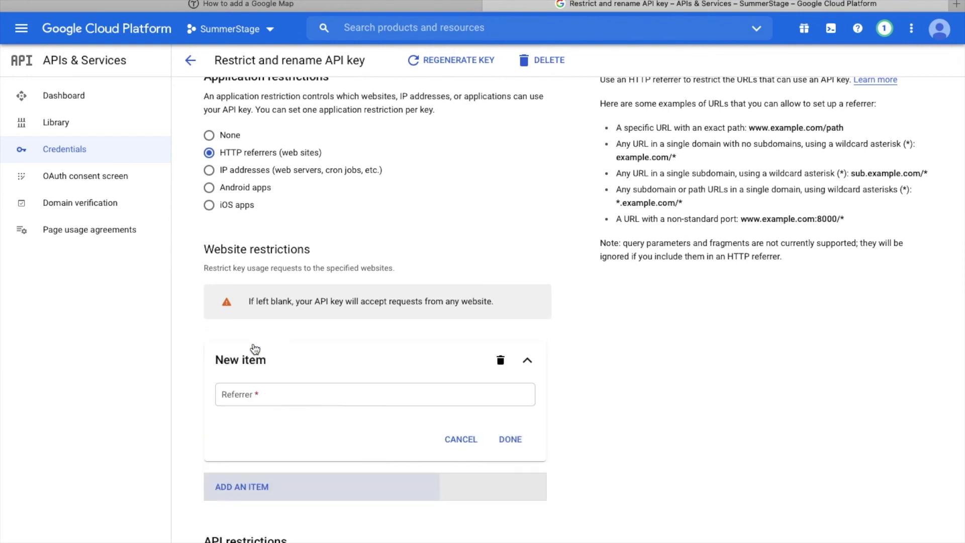
{"action": "type", "text": "http://summer-stage.tilda.ws"}
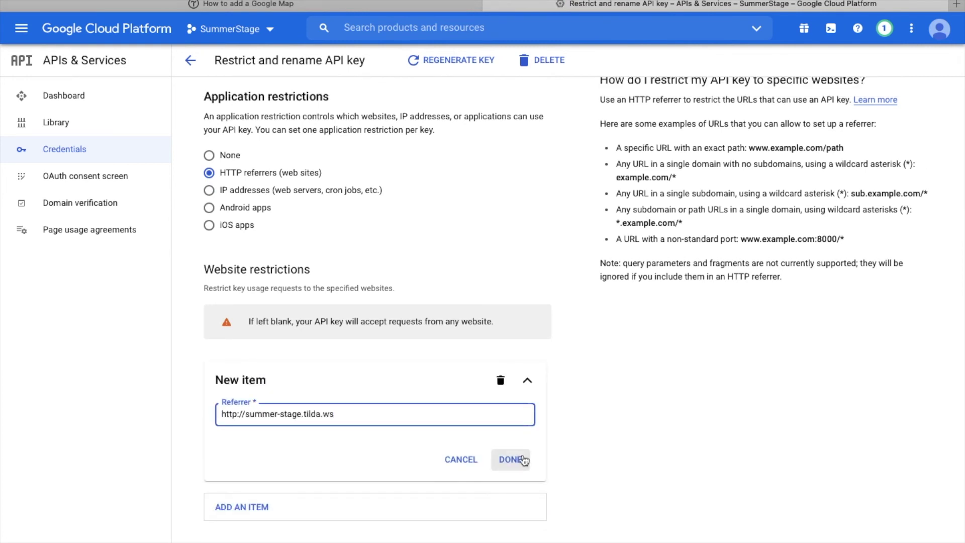
{"action": "left_click", "coordinate": [519, 460]}
{"action": "scroll", "coordinate": [352, 468], "scroll_direction": "down", "scroll_amount": 1}
Limit the key to the Maps JavaScript API and save its restrictions
{"action": "left_click", "coordinate": [227, 473]}
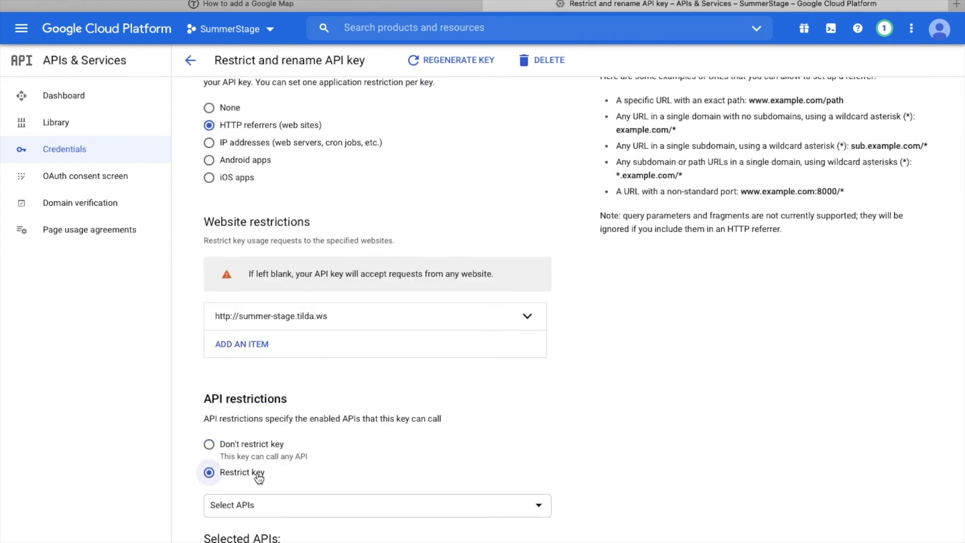
{"action": "scroll", "coordinate": [257, 478], "scroll_direction": "down", "scroll_amount": 2}
{"action": "left_click", "coordinate": [275, 443]}
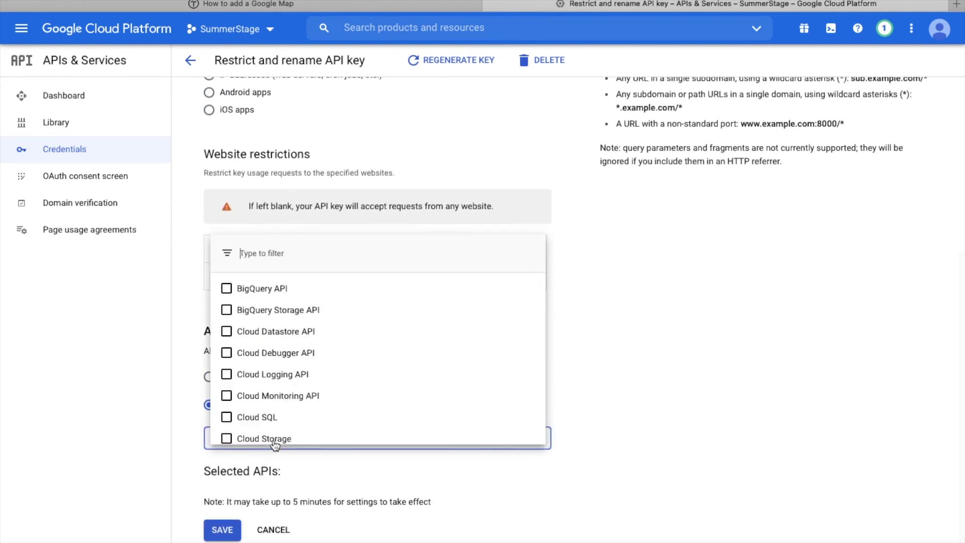
{"action": "scroll", "coordinate": [280, 400], "scroll_direction": "down", "scroll_amount": 3}
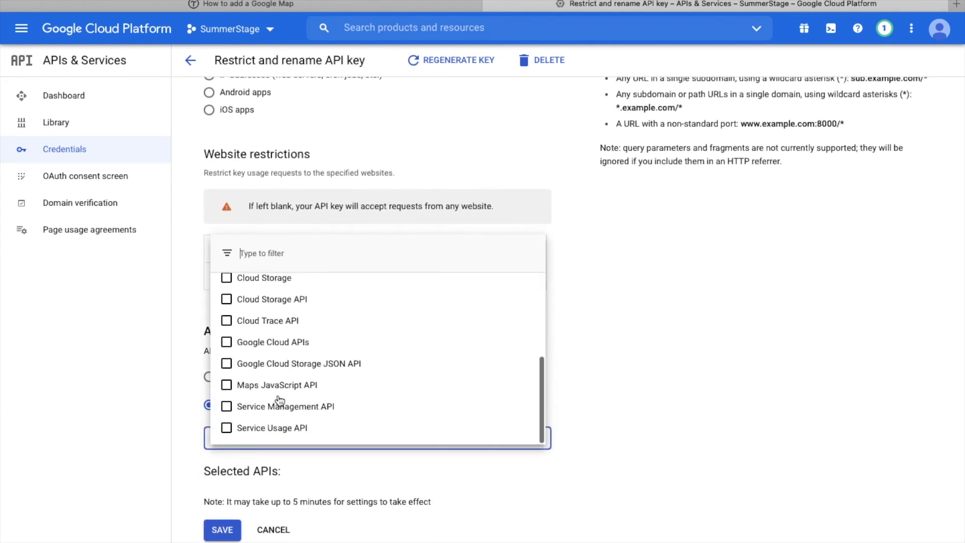
{"action": "left_click", "coordinate": [280, 387]}
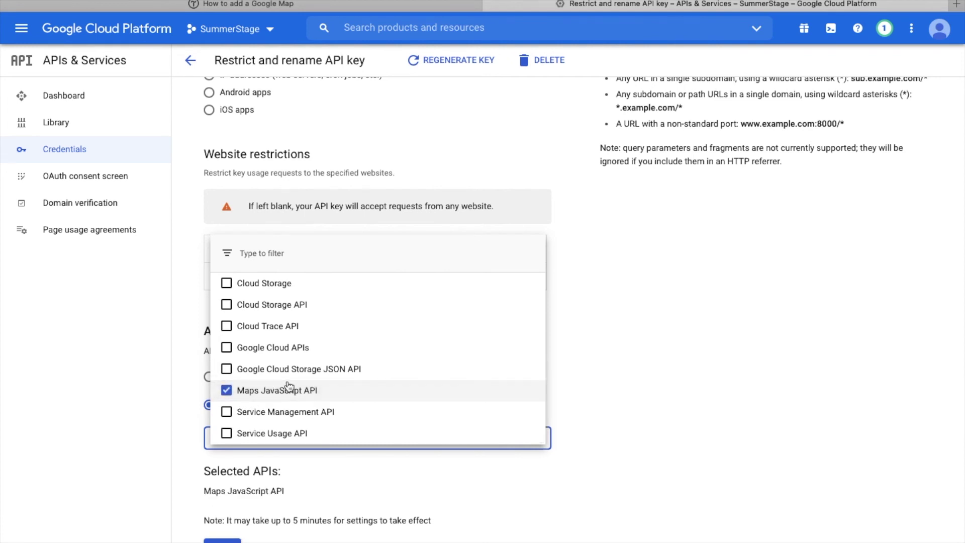
{"action": "left_click", "coordinate": [393, 477]}
{"action": "left_click", "coordinate": [222, 540]}
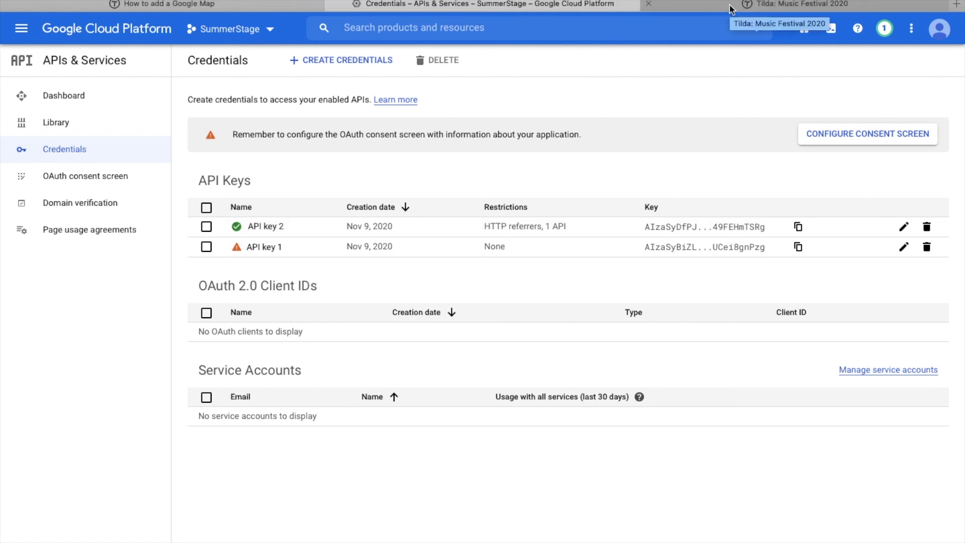
{"action": "left_click", "coordinate": [729, 5]}
Paste the Google Maps API key into the map block's MAP API KEY field and save
{"action": "scroll", "coordinate": [562, 267], "scroll_direction": "down", "scroll_amount": 1}
{"action": "scroll", "coordinate": [559, 271], "scroll_direction": "down", "scroll_amount": 20}
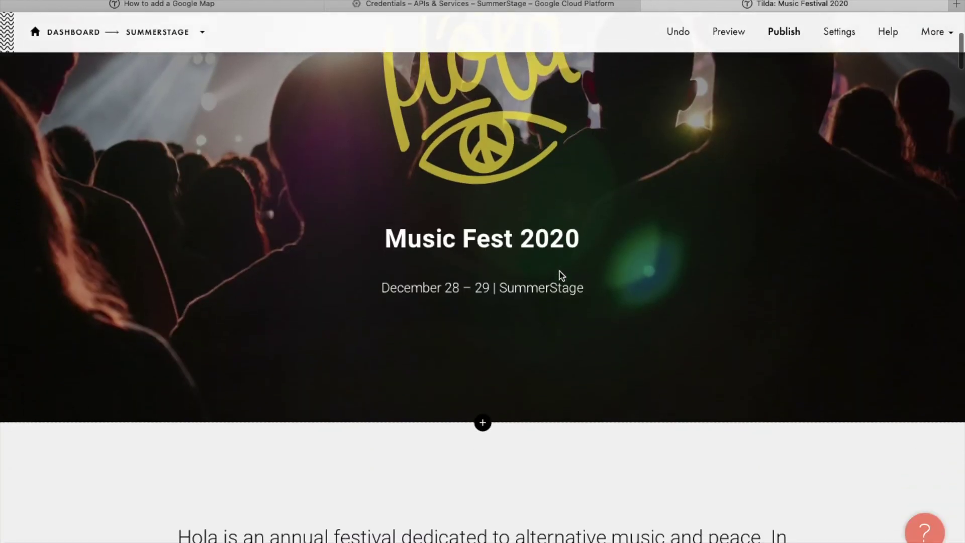
{"action": "scroll", "coordinate": [559, 270], "scroll_direction": "down", "scroll_amount": 1}
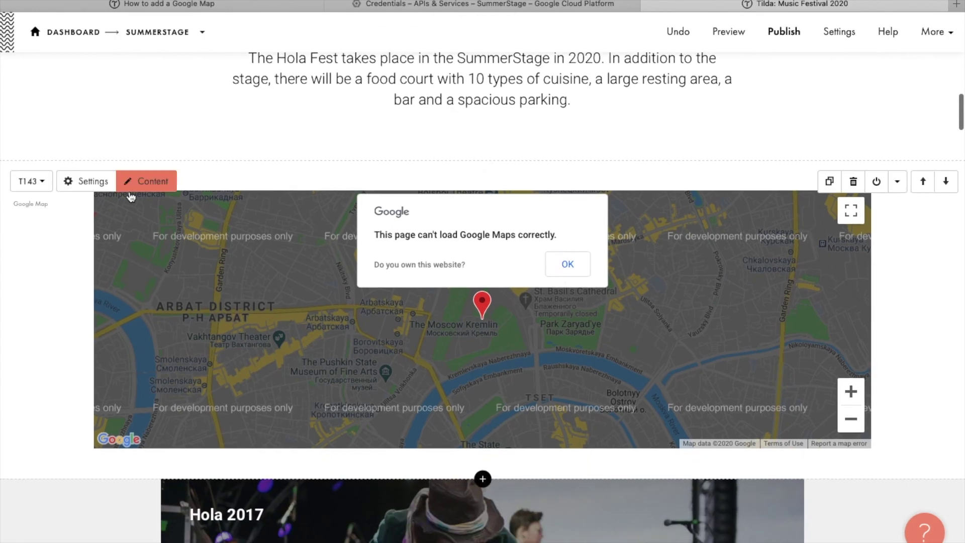
{"action": "left_click", "coordinate": [141, 182]}
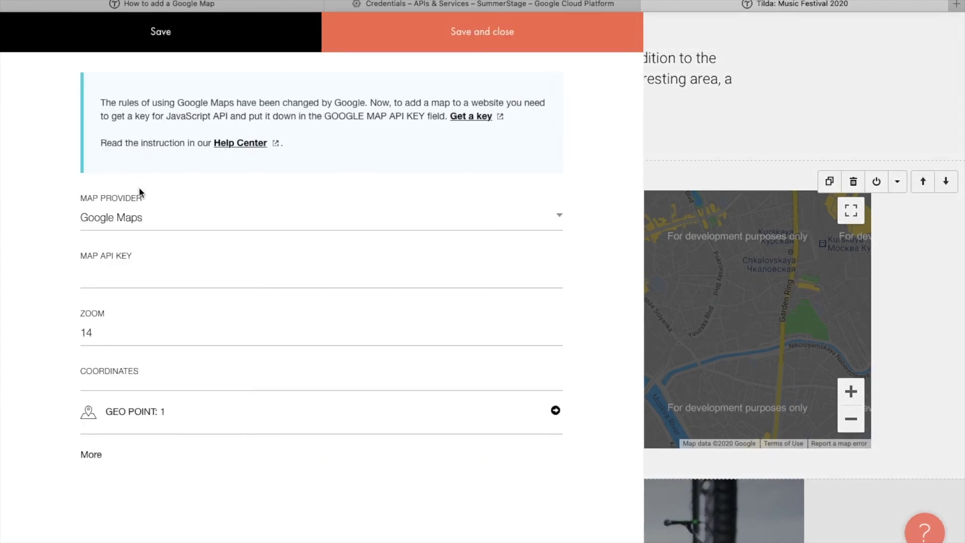
{"action": "key", "text": "super+v"}
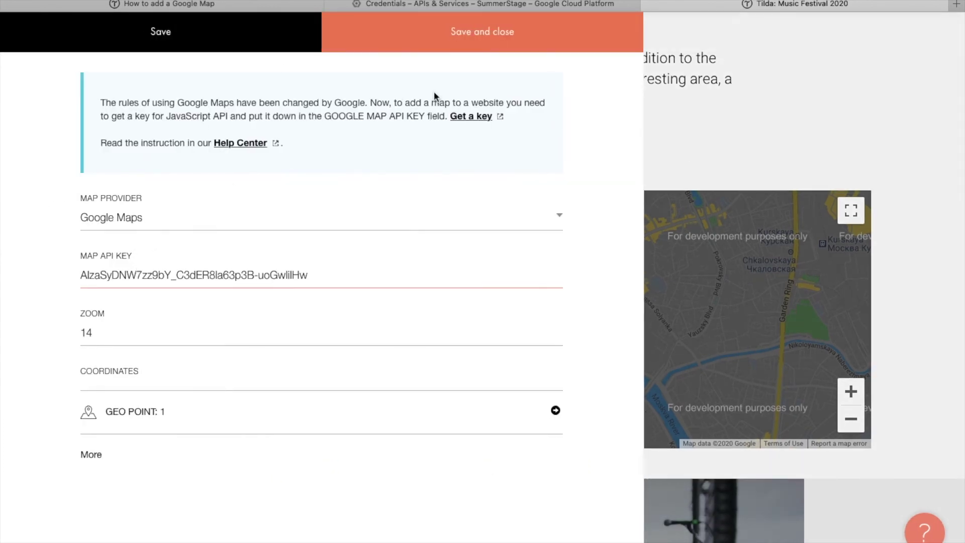
{"action": "left_click", "coordinate": [456, 49]}
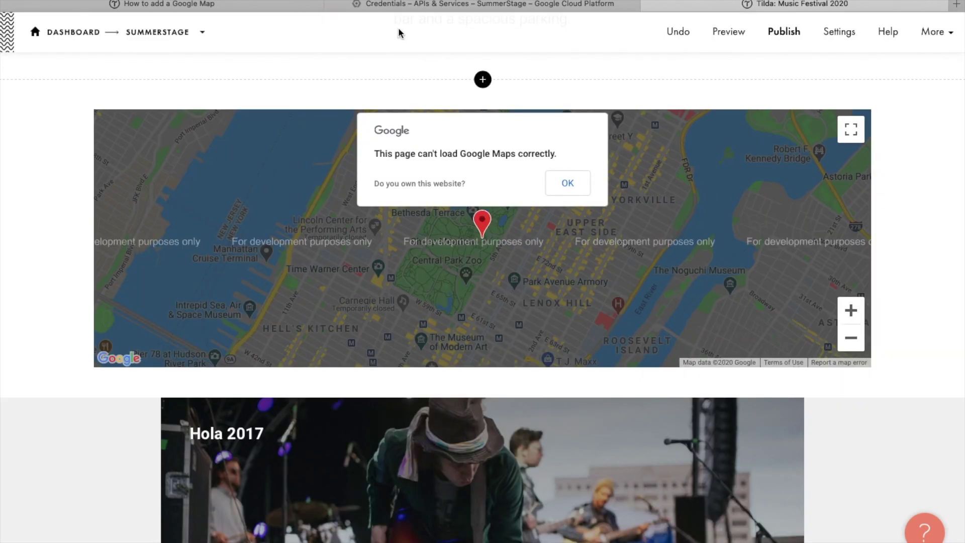
Publish the page and check the SummerStage Location map on the live site at summer-stage.tilda.ws/1
{"action": "left_click", "coordinate": [783, 36]}
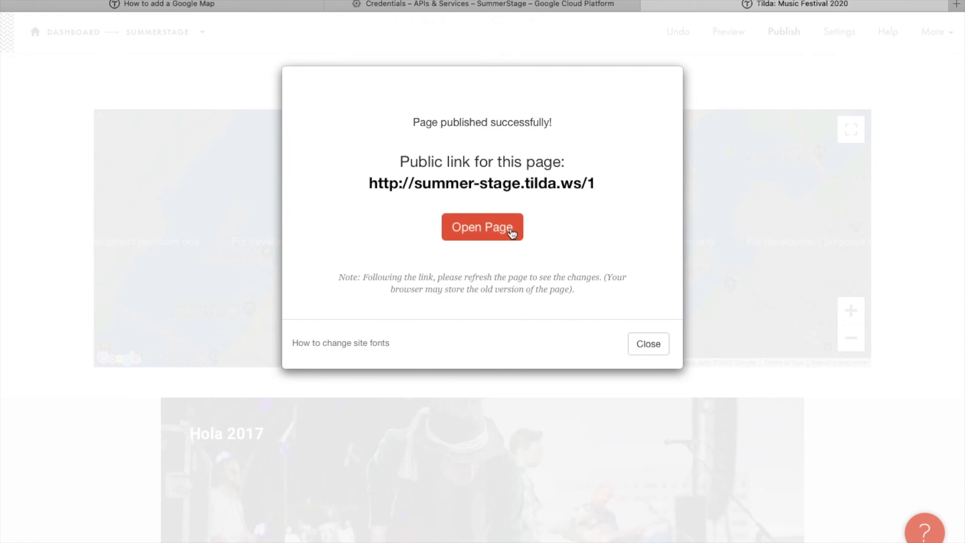
{"action": "left_click", "coordinate": [509, 231]}
{"action": "scroll", "coordinate": [504, 312], "scroll_direction": "down", "scroll_amount": 10}
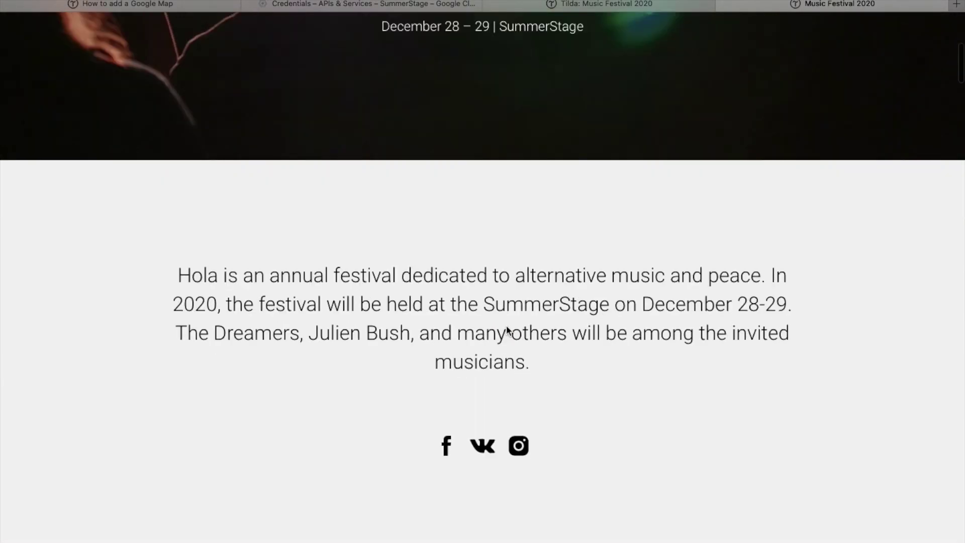
{"action": "scroll", "coordinate": [506, 325], "scroll_direction": "down", "scroll_amount": 10}
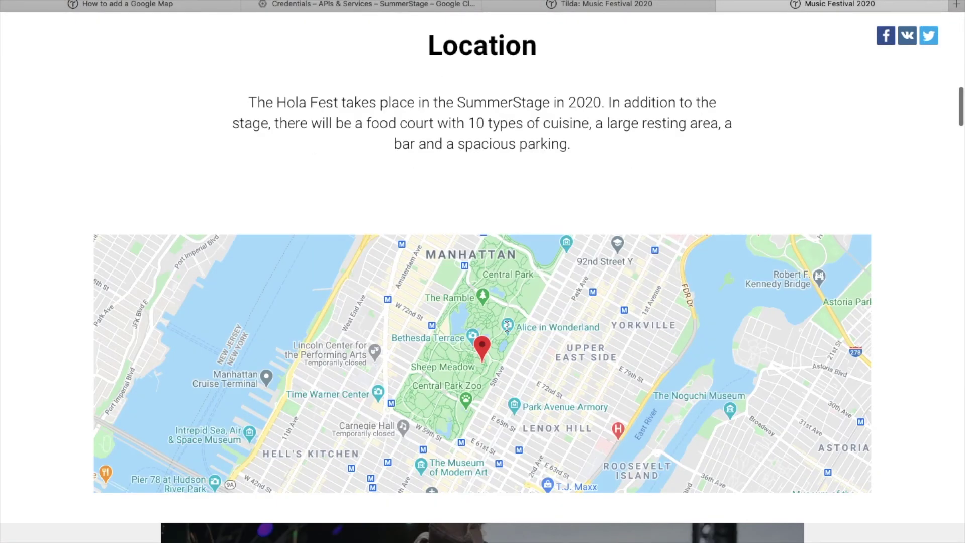
{"action": "scroll", "coordinate": [507, 325], "scroll_direction": "up", "scroll_amount": 1}
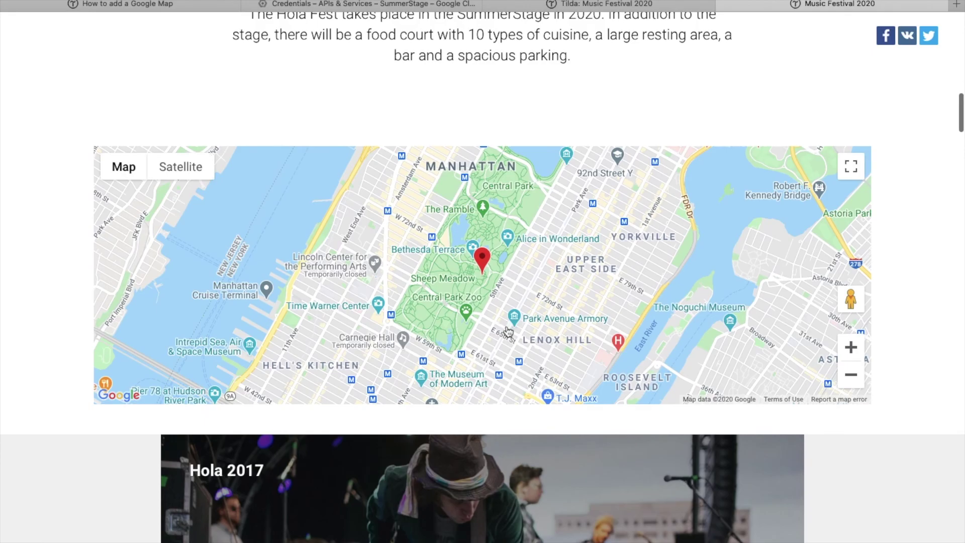